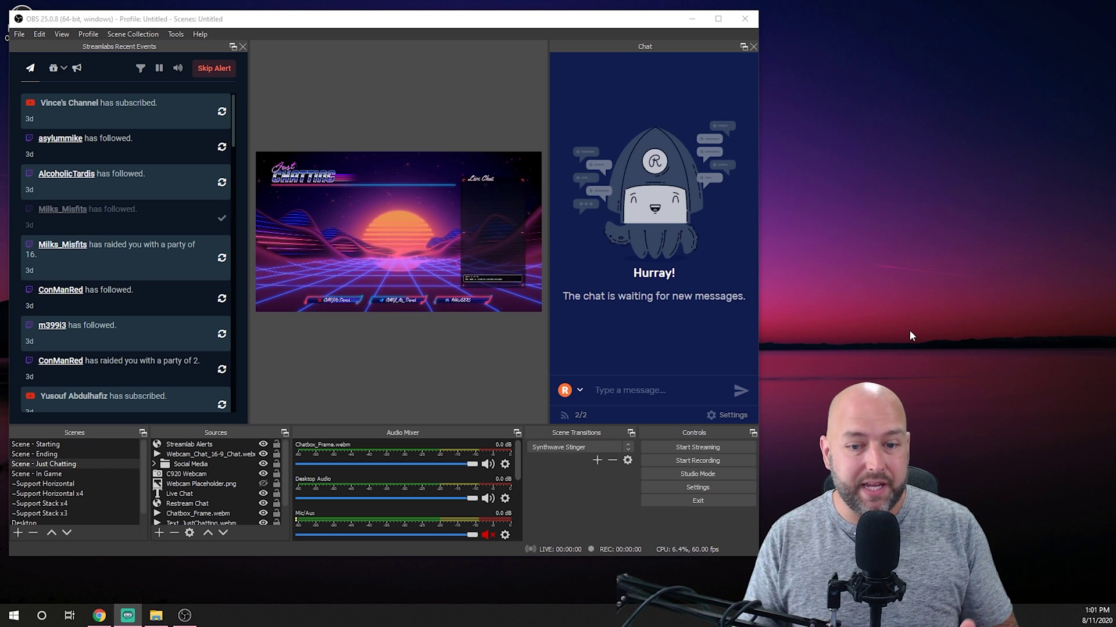
In Output settings, switch the encoder to x264 and try the fast CPU usage preset.
left_click(651, 486)
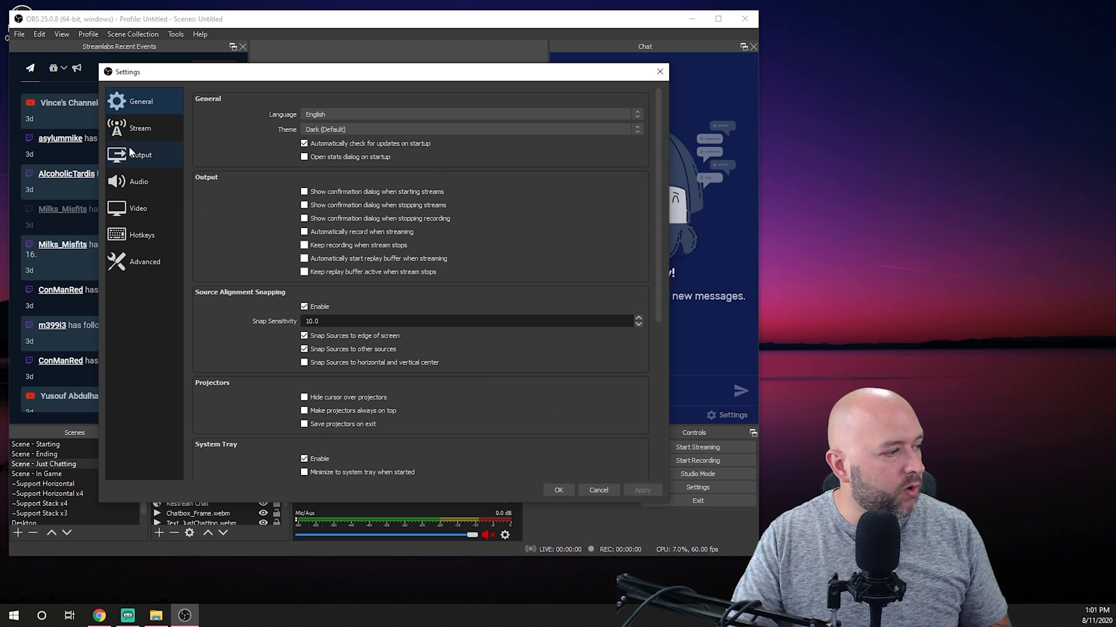
left_click(117, 160)
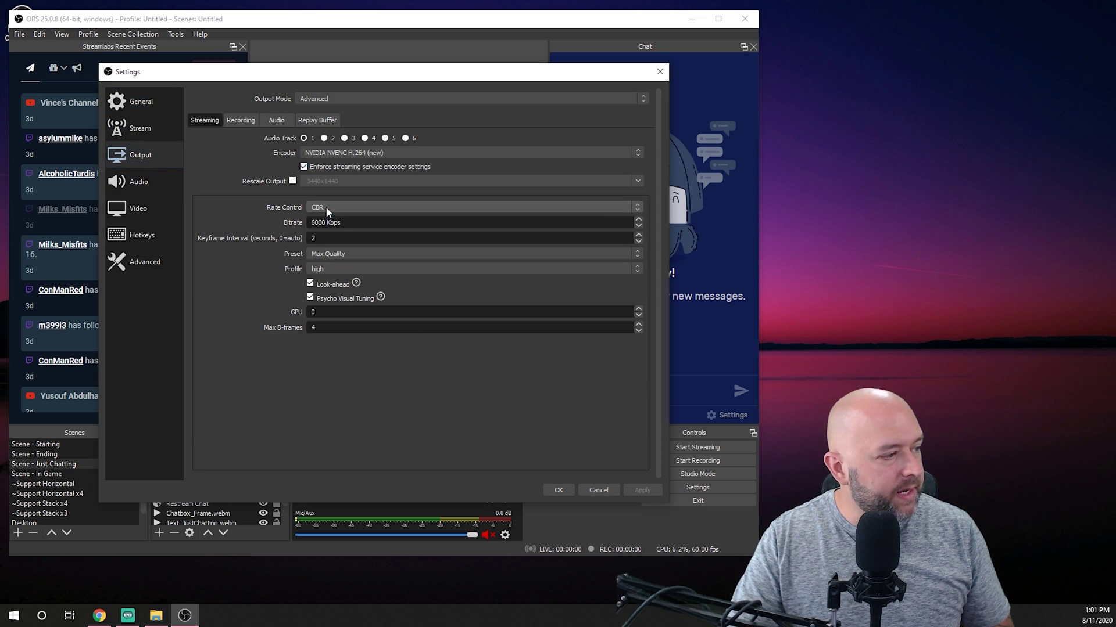
left_click(317, 153)
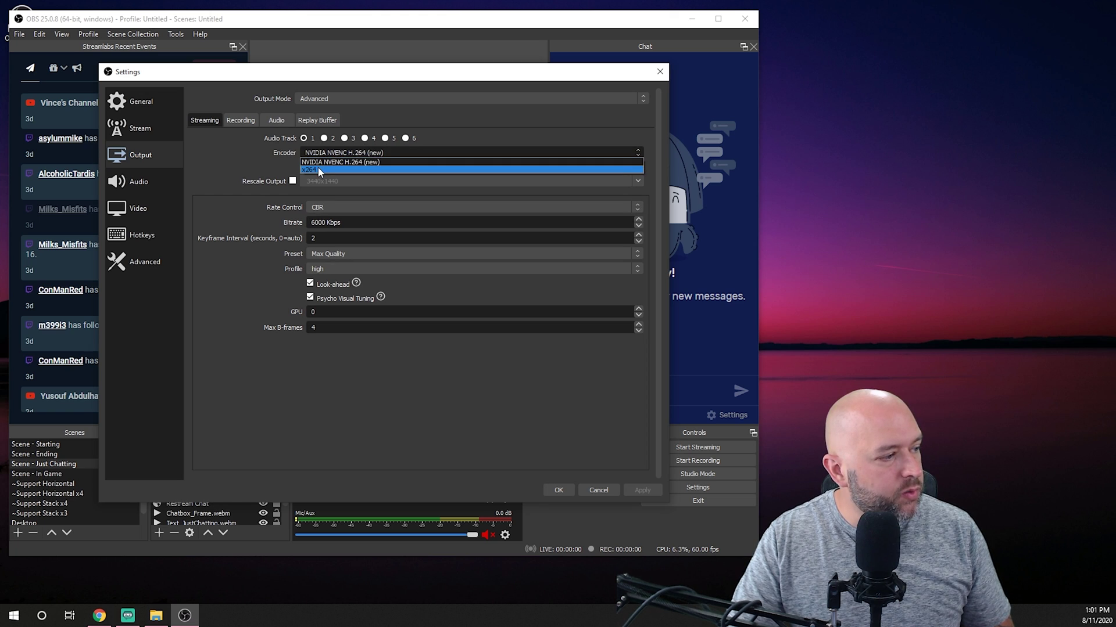
left_click(318, 168)
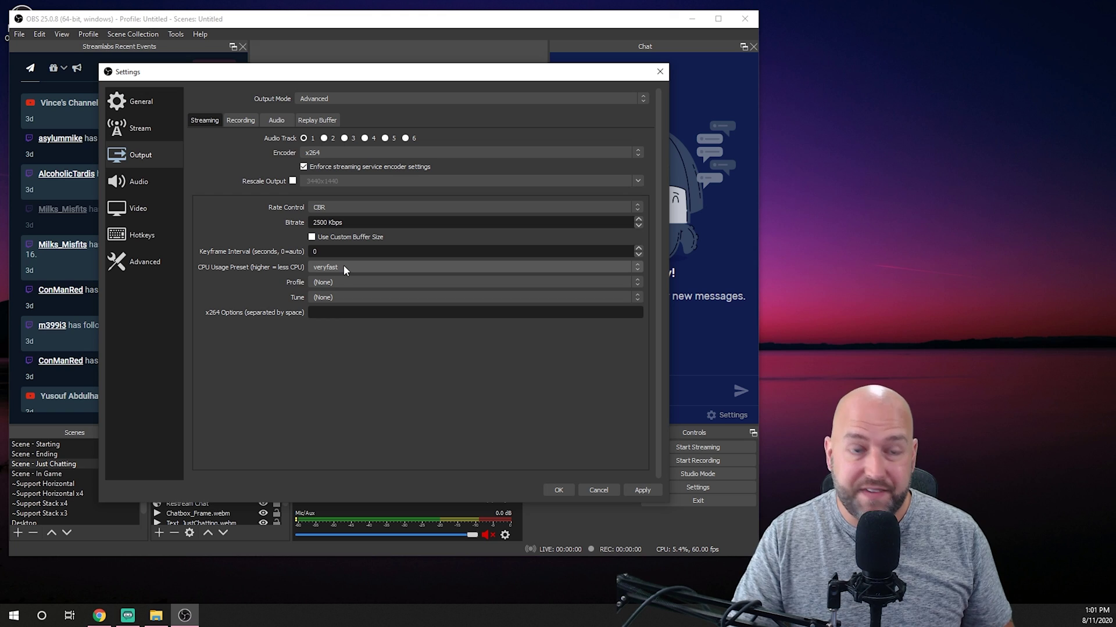
left_click(343, 267)
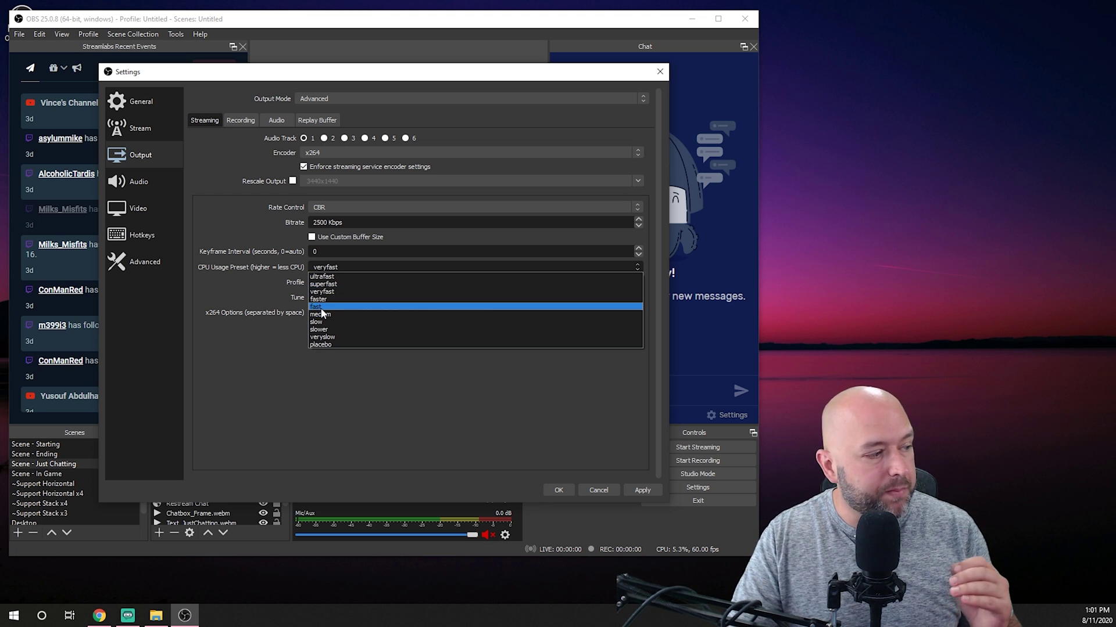
left_click(321, 308)
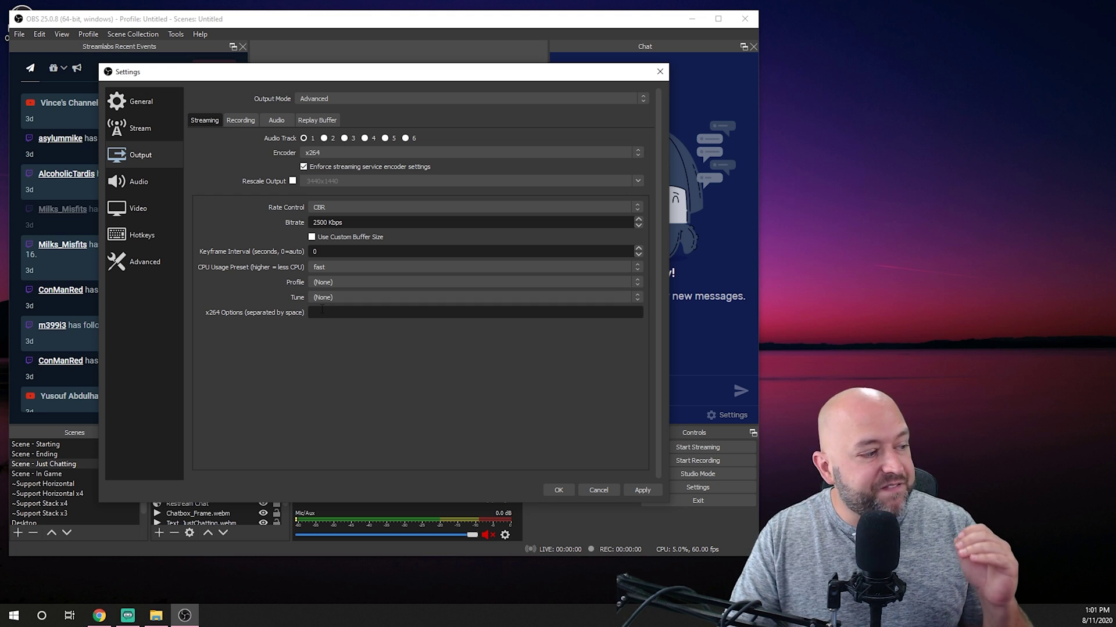
Revert to veryfast and NVIDIA NVENC H.264 (new), cancel the changes, and reopen Settings.
left_click(333, 269)
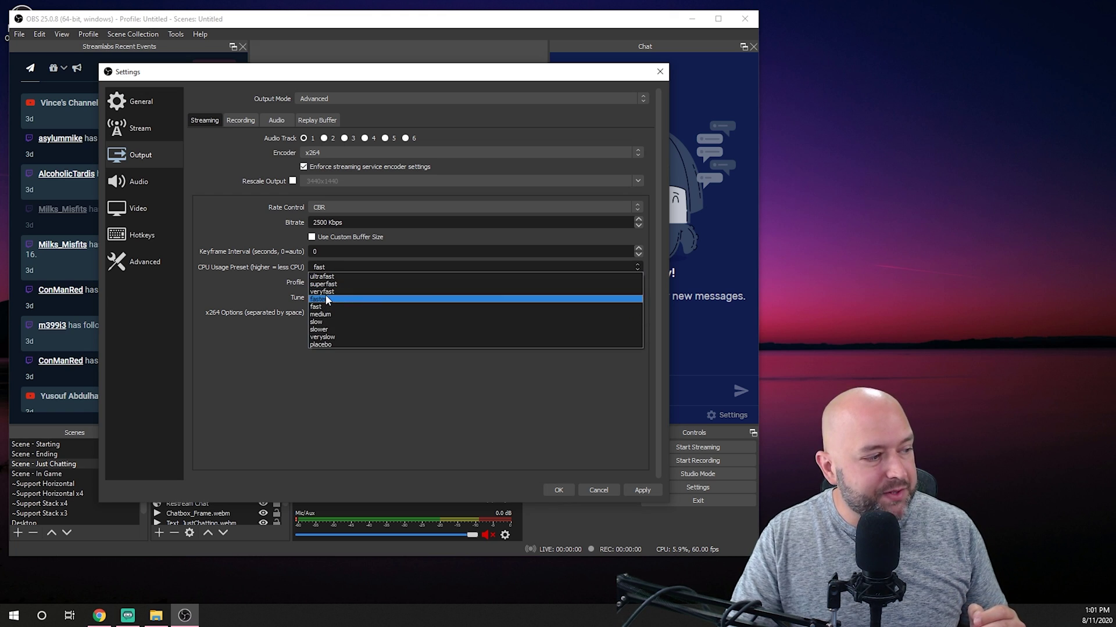
left_click(325, 292)
left_click(303, 151)
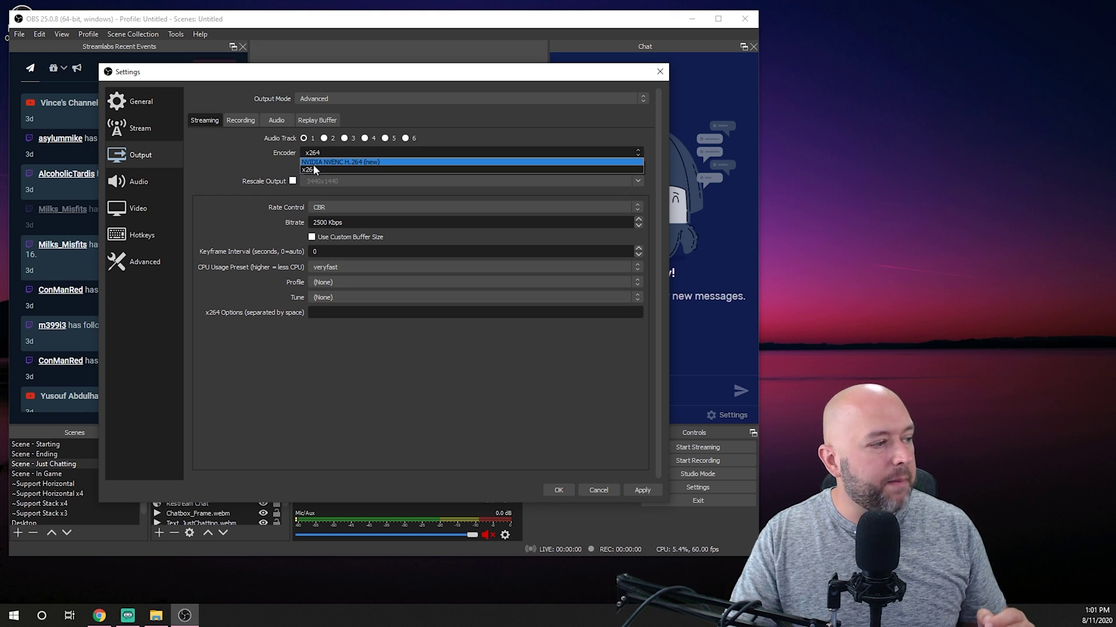
left_click(314, 162)
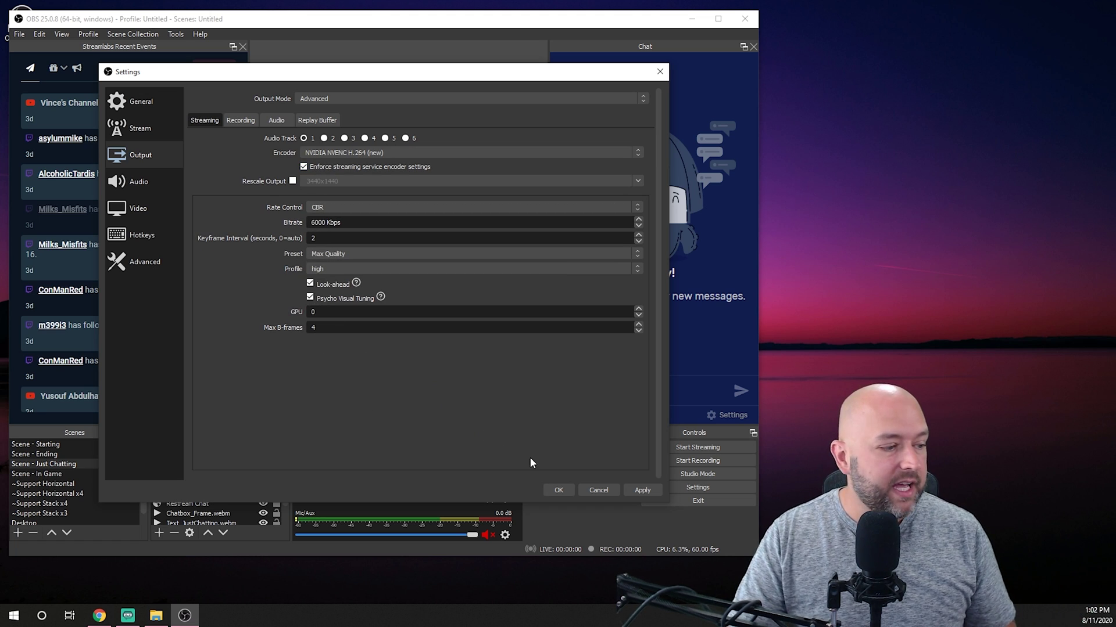
left_click(588, 491)
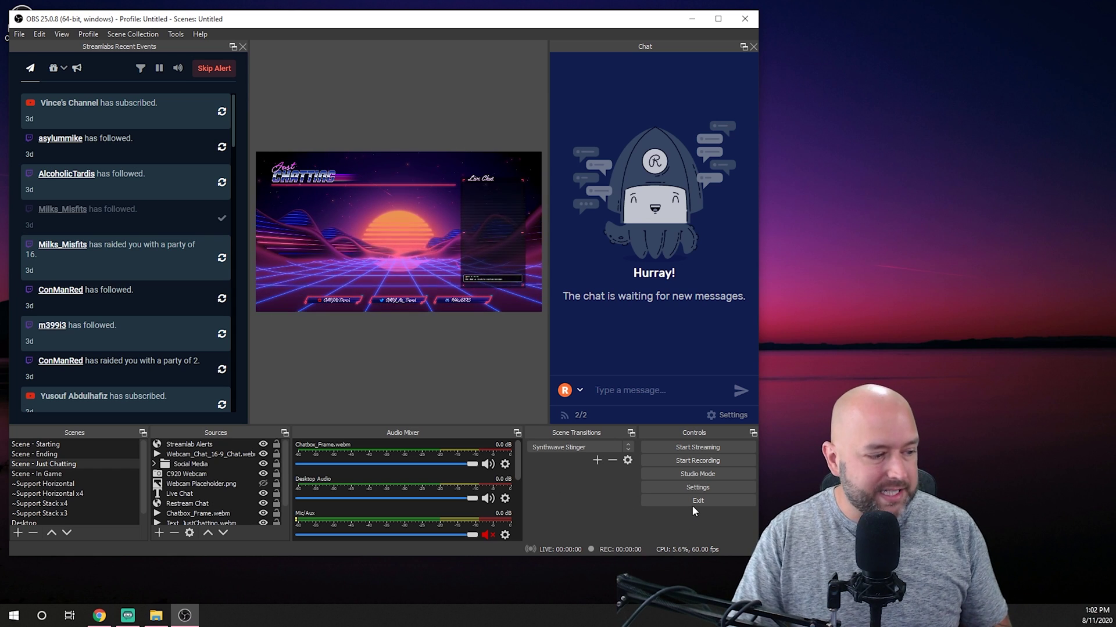
left_click(685, 487)
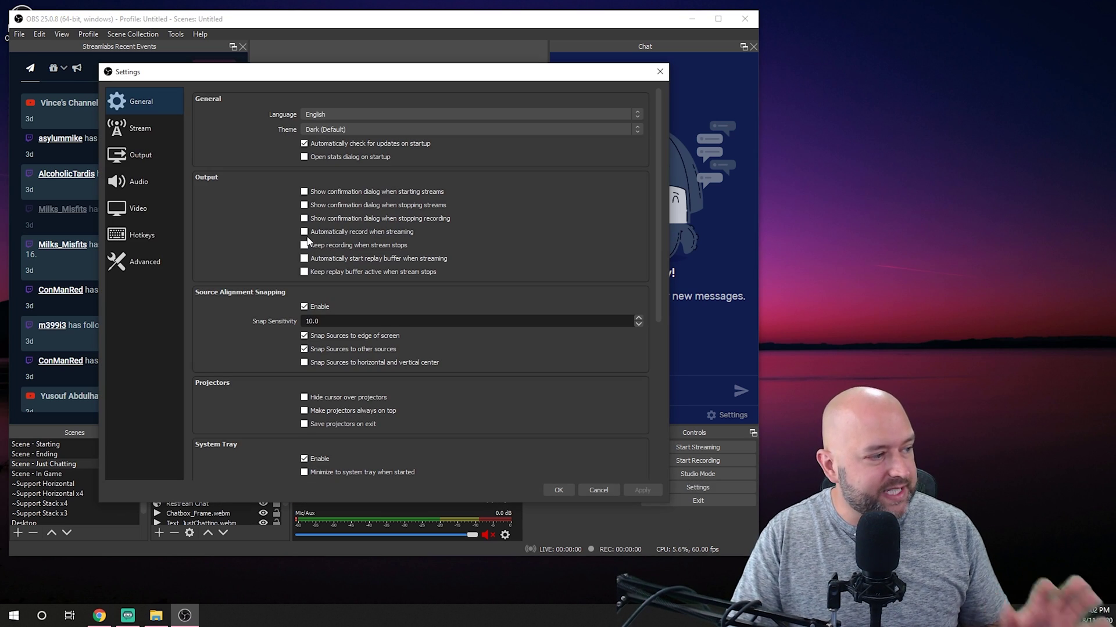
Confirm the NVENC stream keeps the Max Quality preset and high profile, cancel, then reopen Settings.
left_click(140, 154)
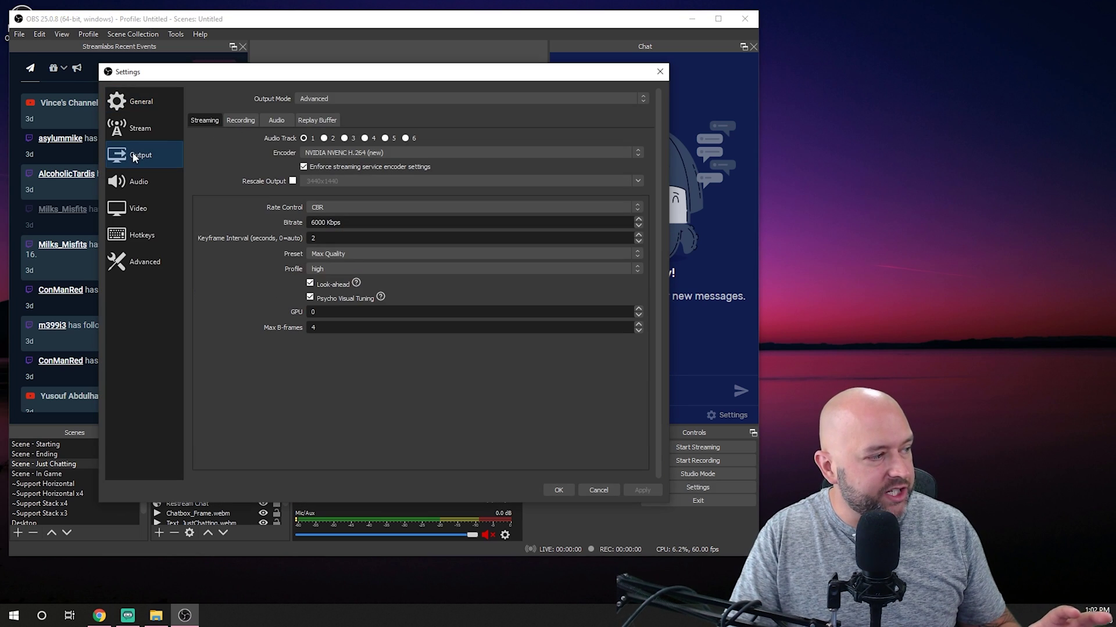
left_click(323, 256)
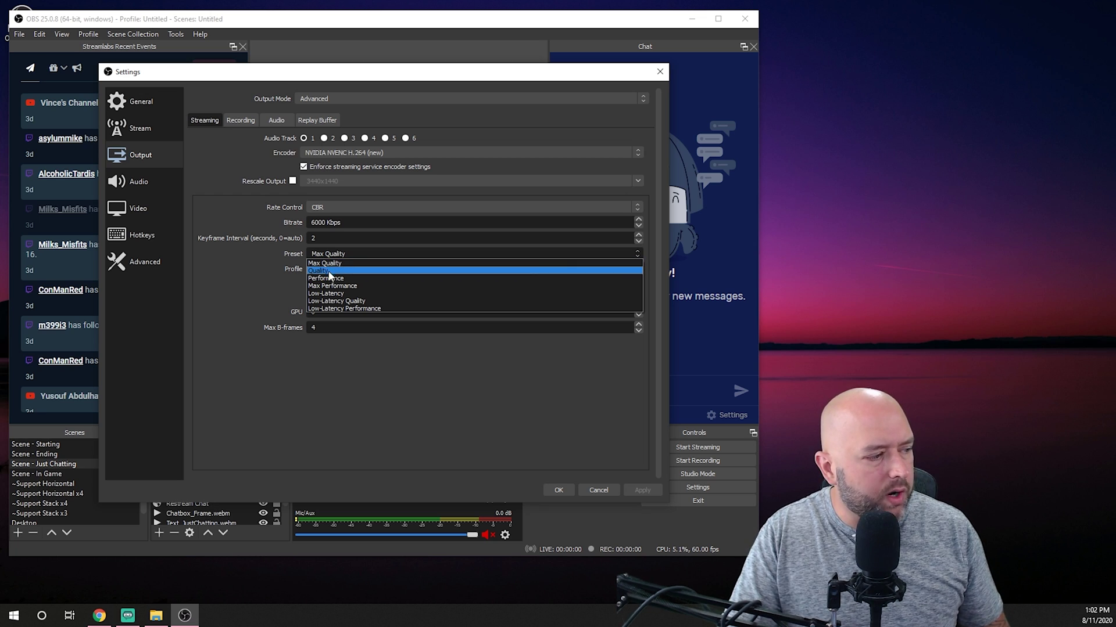
left_click(288, 269)
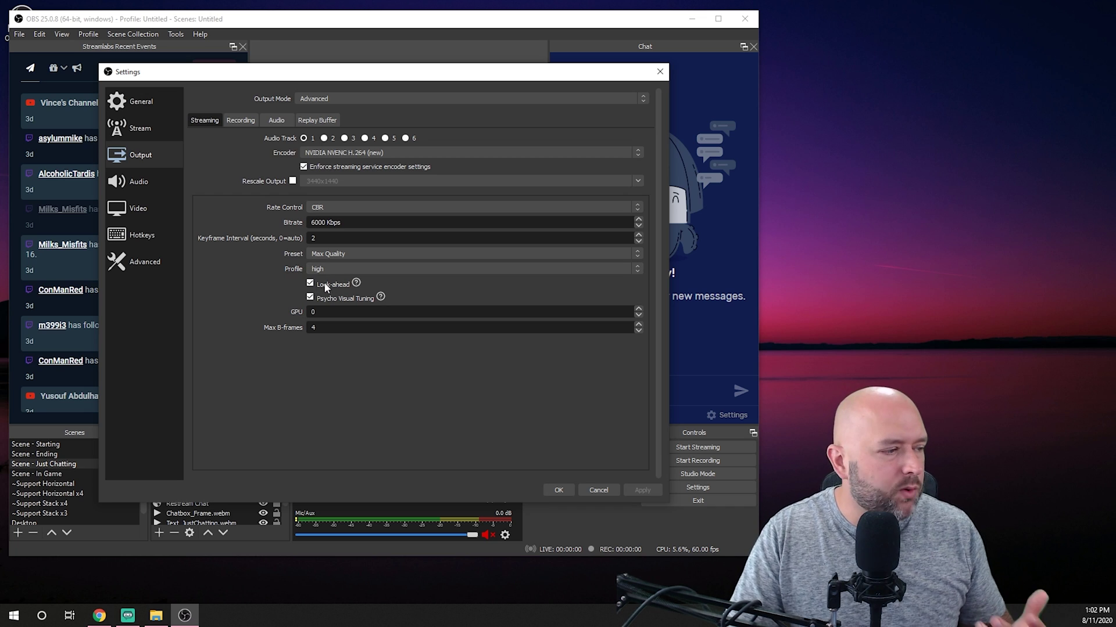
left_click(324, 269)
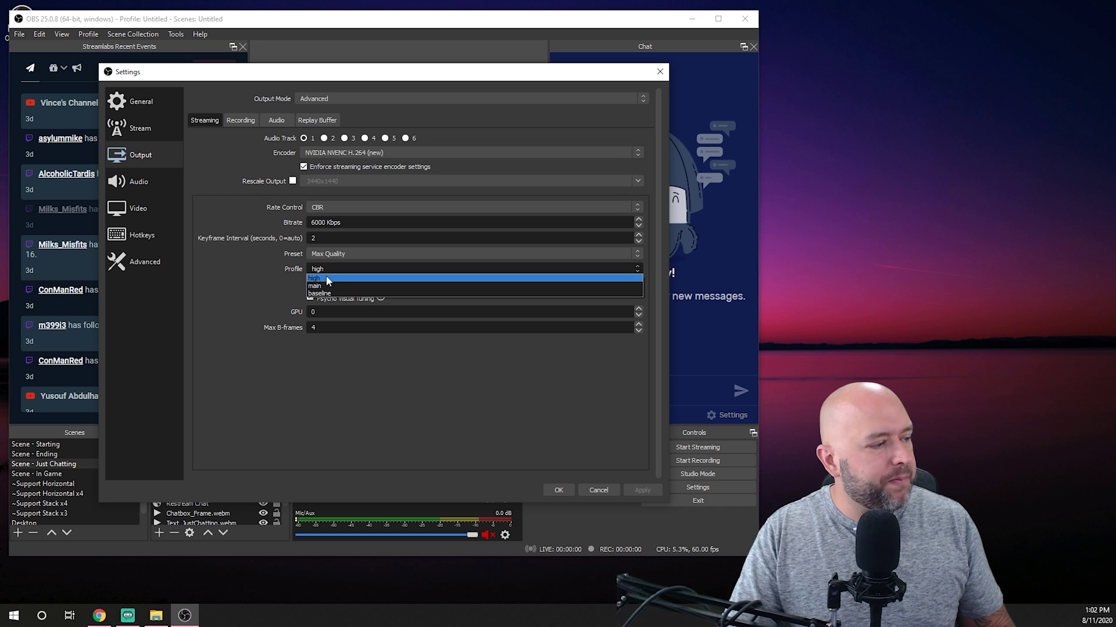
left_click(287, 276)
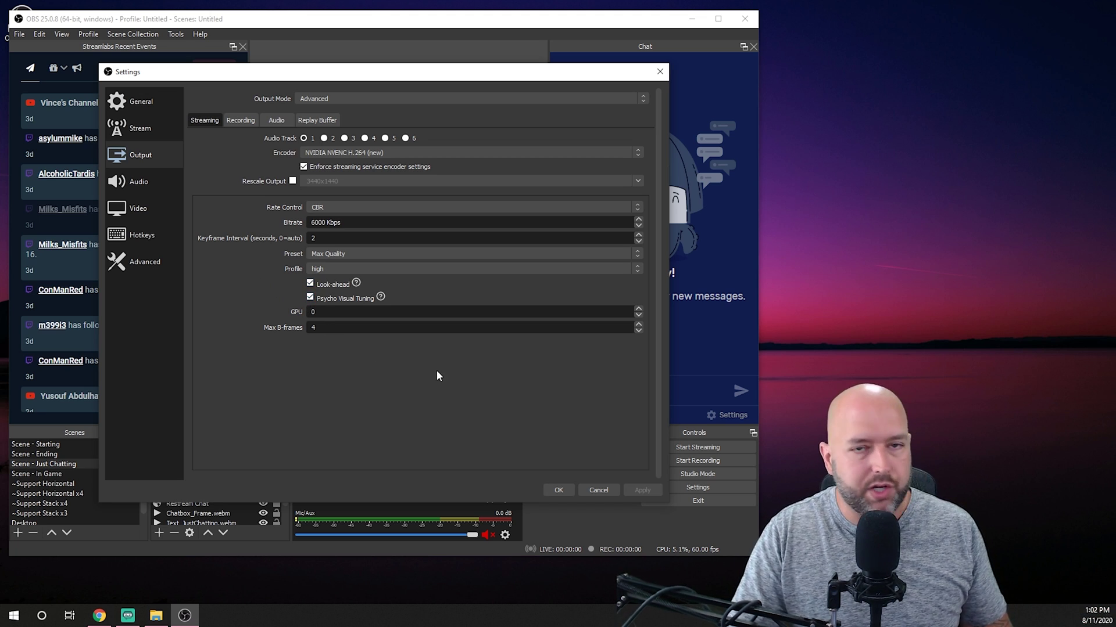
left_click(588, 491)
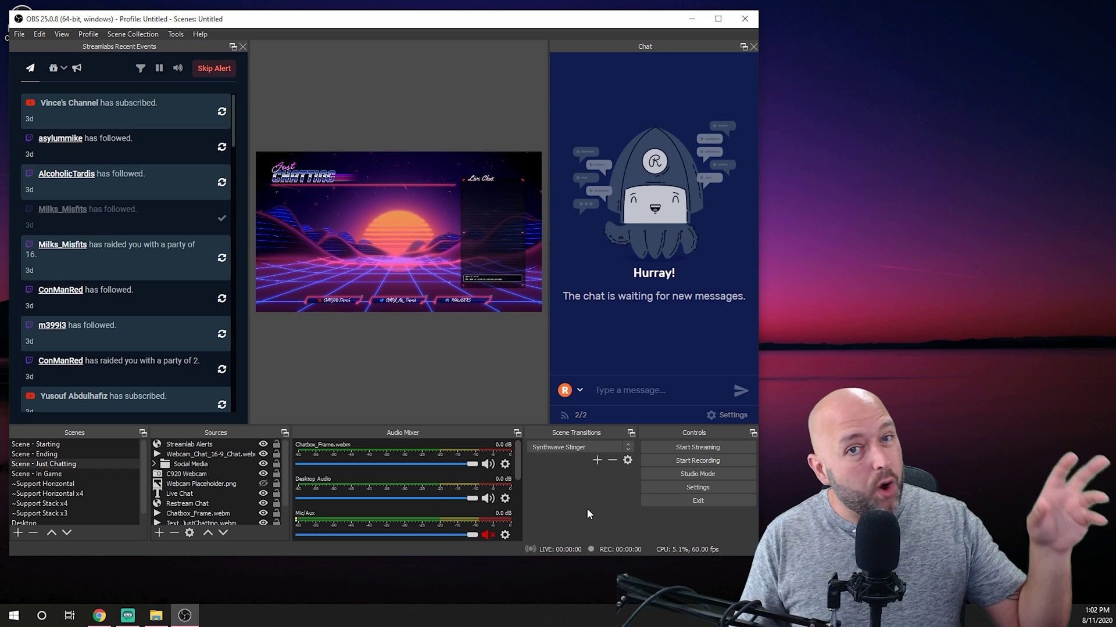
left_click(656, 491)
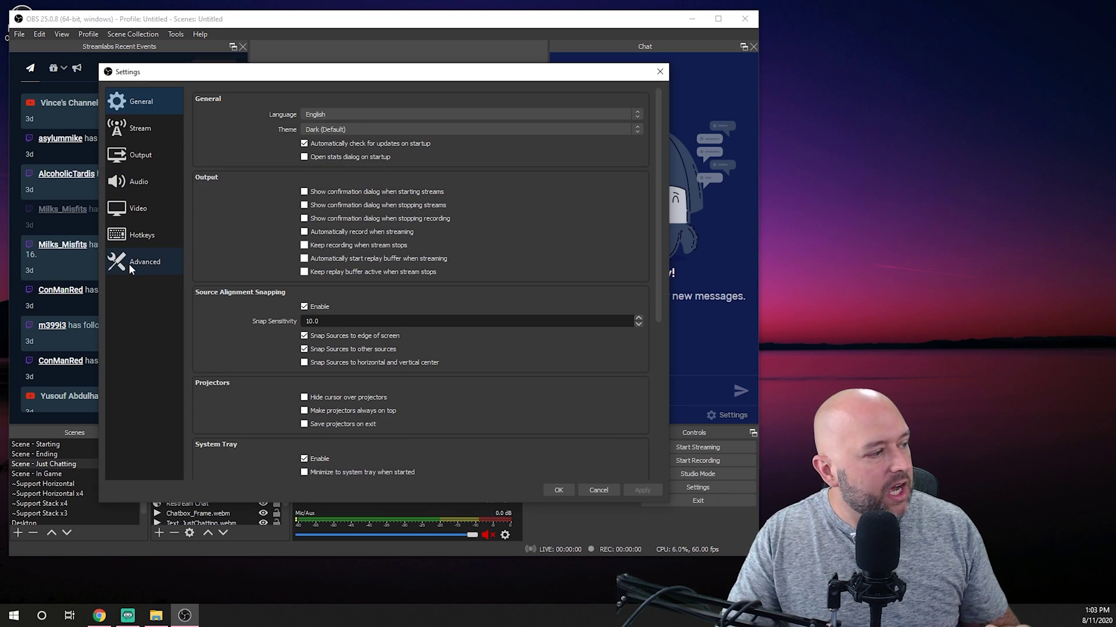
Leave the Advanced page's process priority at Above Normal and cancel out of Settings.
left_click(128, 264)
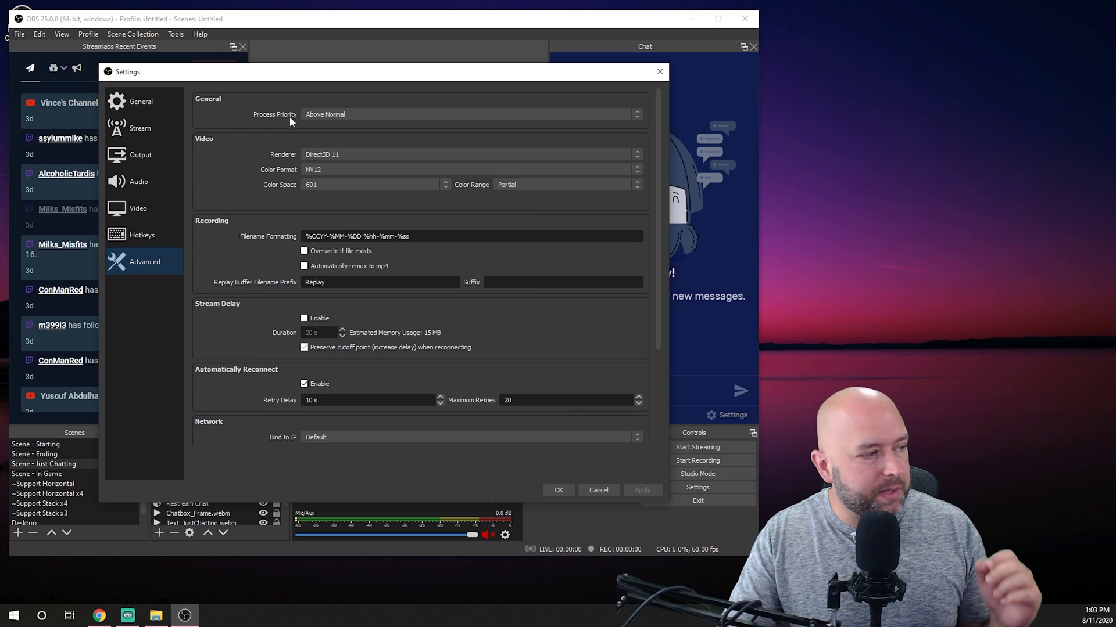
left_click(331, 115)
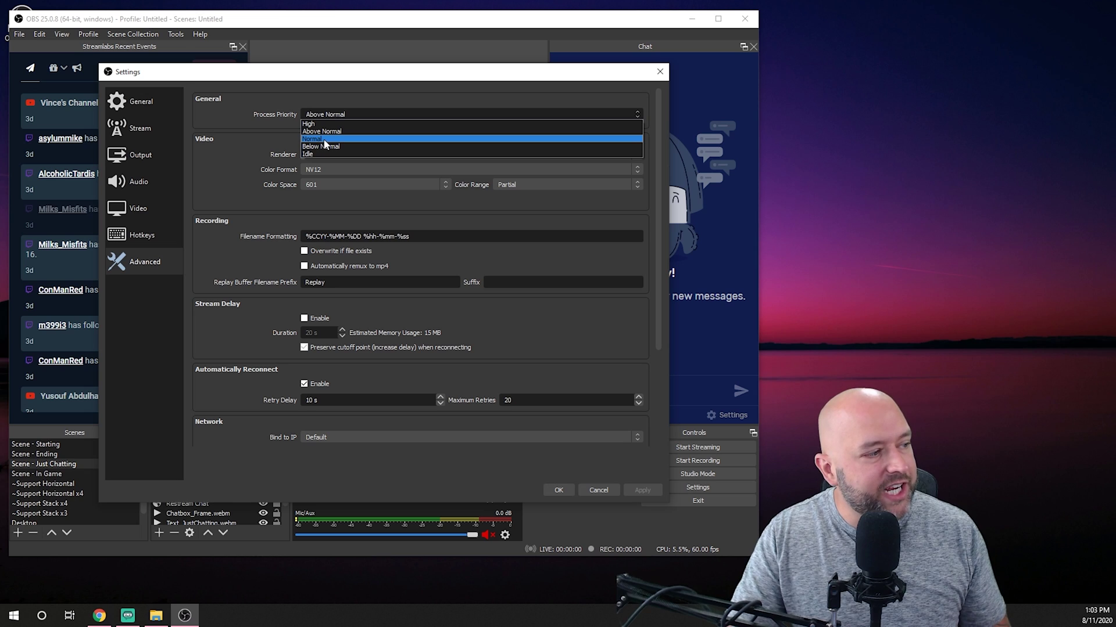
left_click(323, 133)
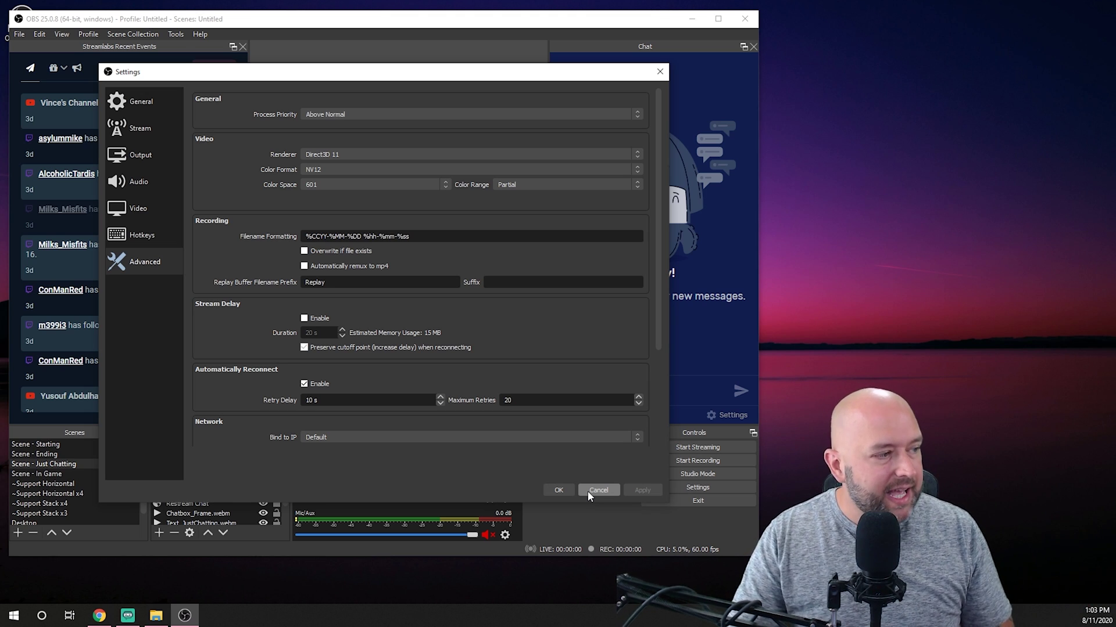
left_click(319, 116)
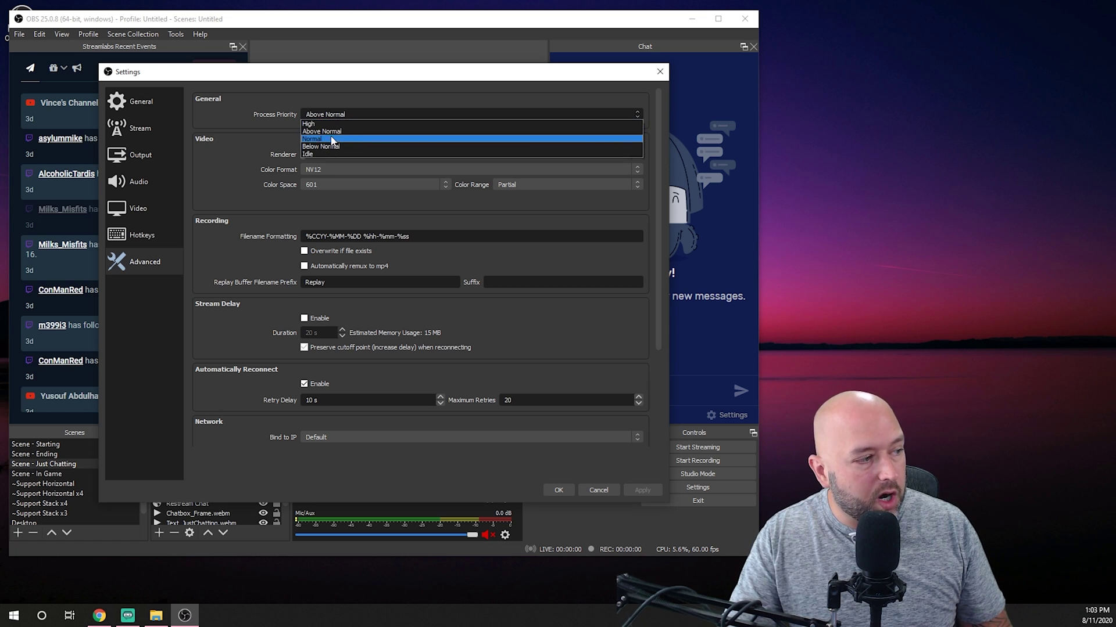
left_click(327, 131)
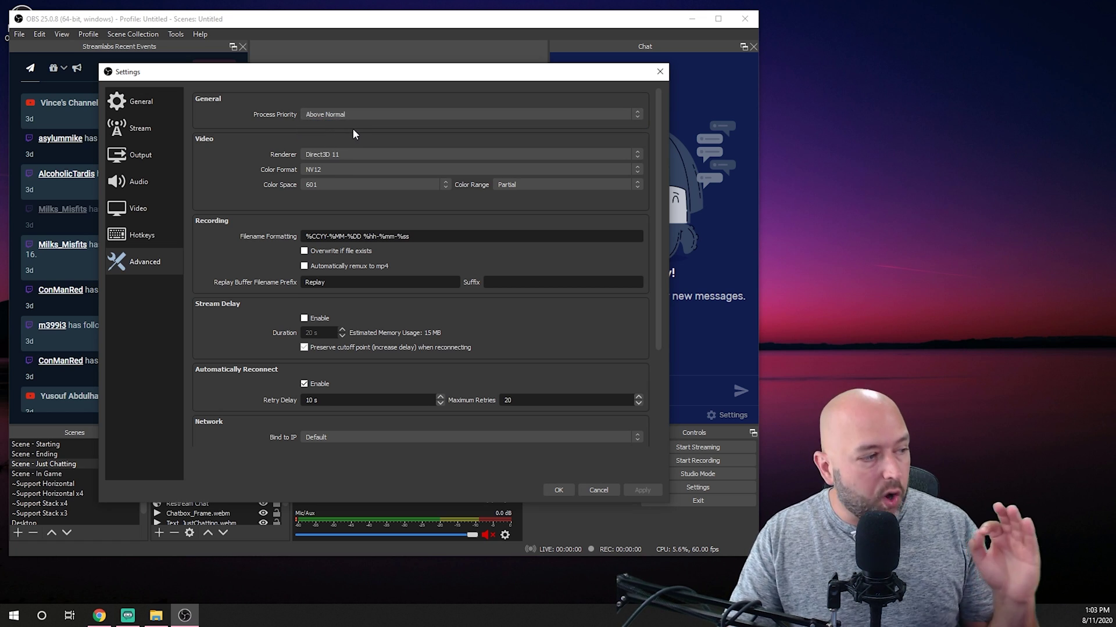
left_click(598, 491)
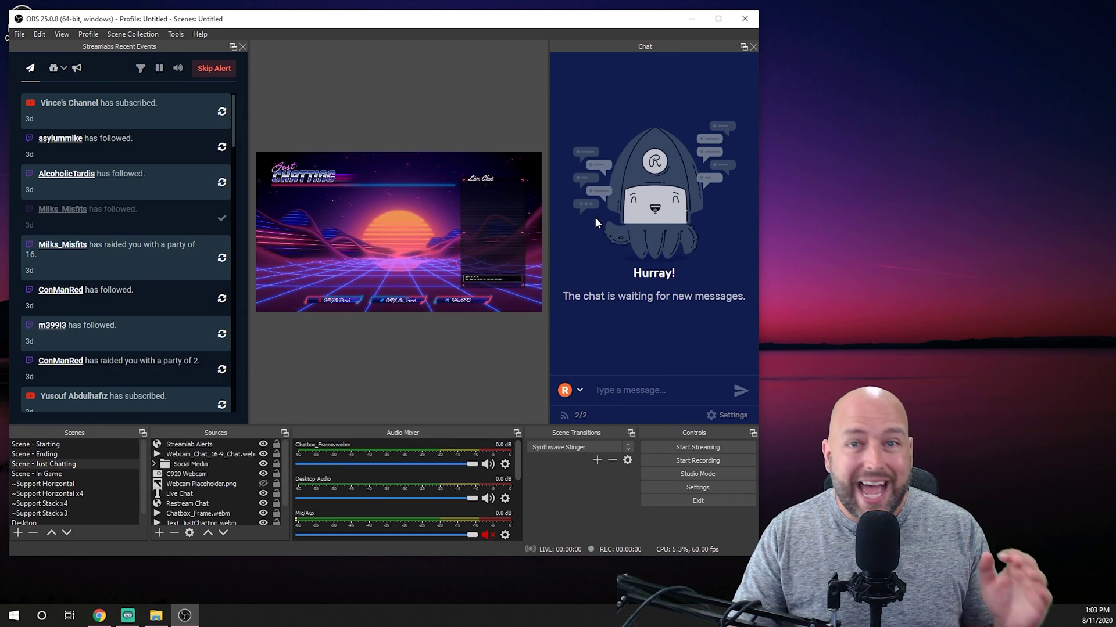
Minimize OBS and bring up the context menu of the OBS Studio desktop shortcut.
left_click(691, 19)
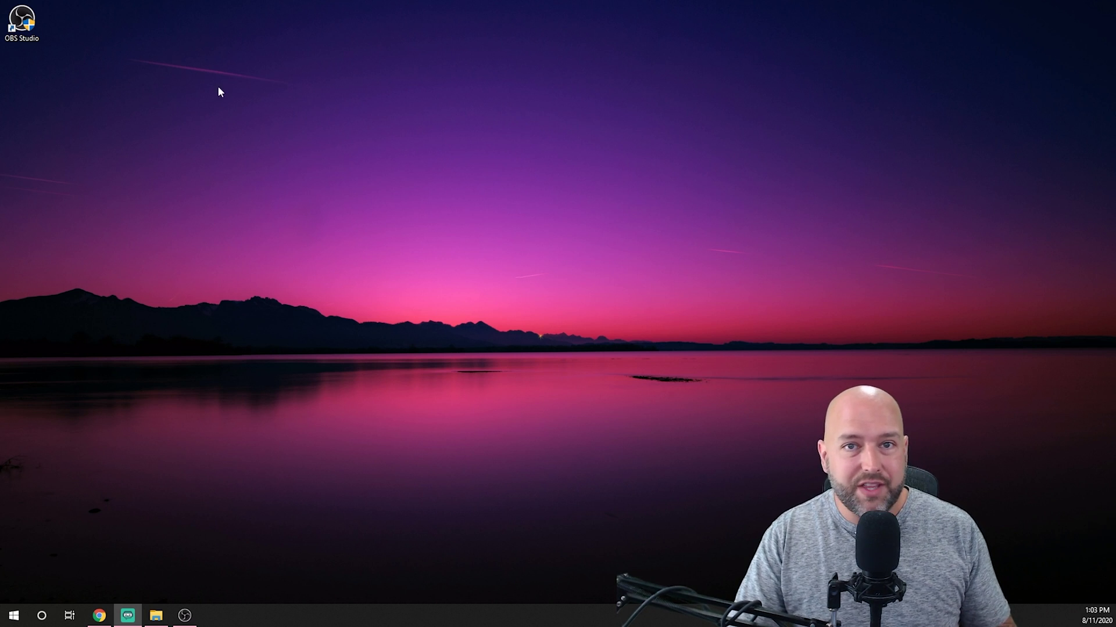
right_click(17, 23)
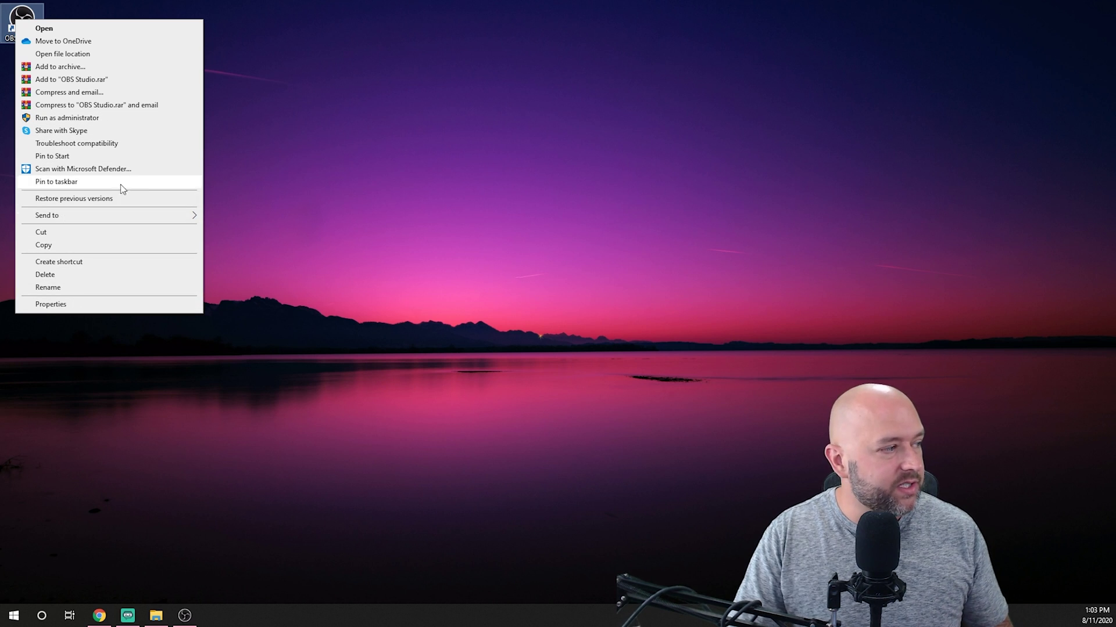
left_click(252, 162)
right_click(19, 20)
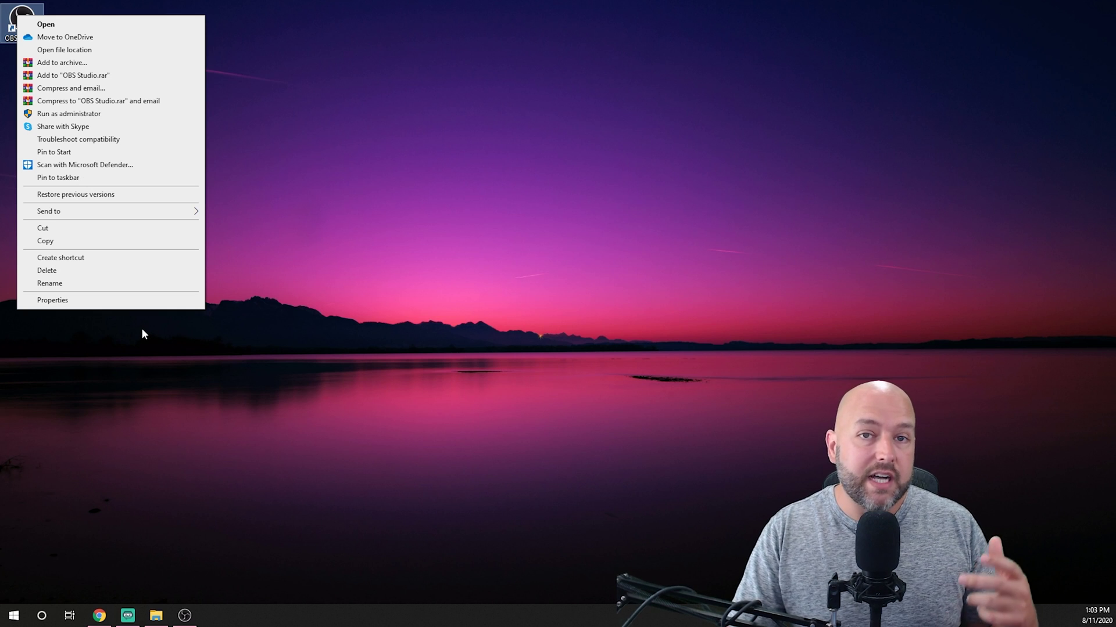
Make the OBS Studio shortcut run as administrator for all users via its Compatibility properties.
left_click(65, 303)
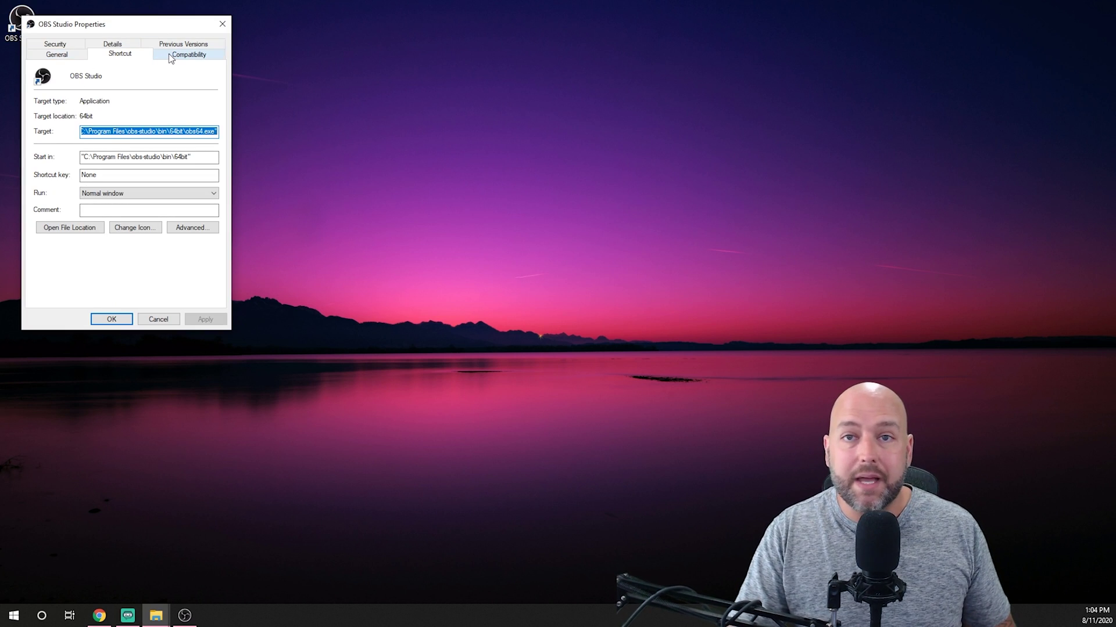
left_click(168, 53)
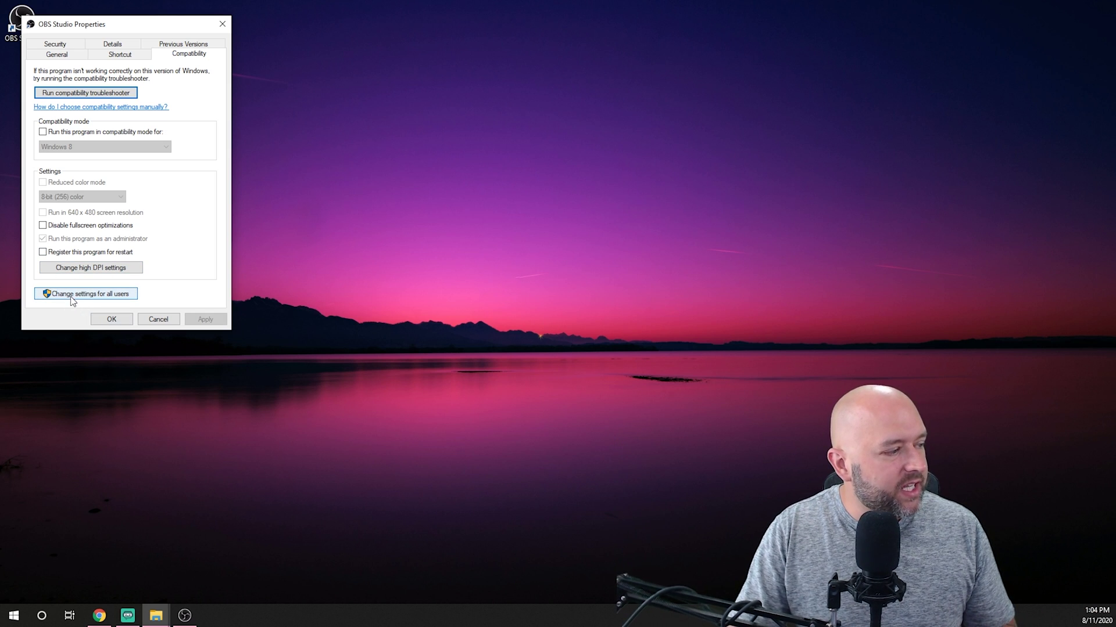
left_click(54, 294)
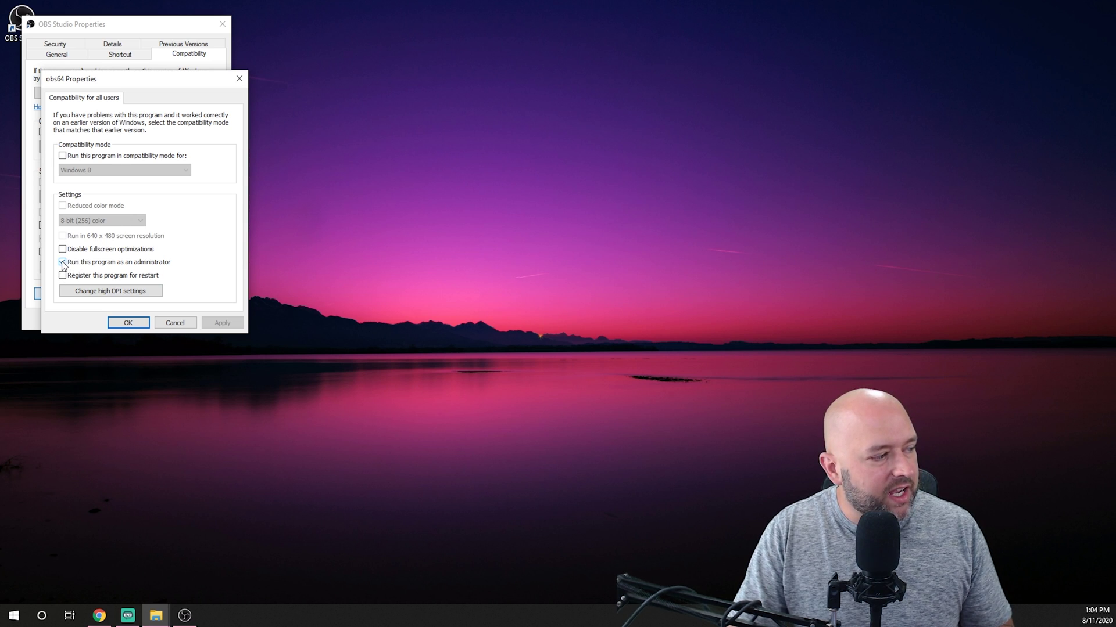
left_click(127, 322)
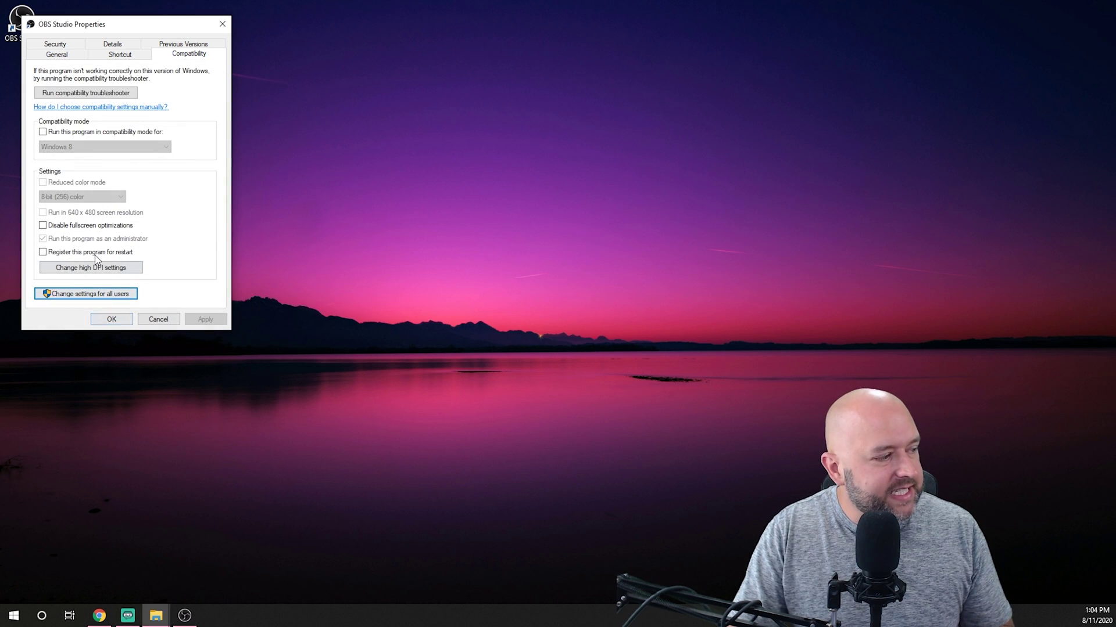
left_click(107, 320)
Restore OBS, open Output settings, and select the NVIDIA NVENC H.264 (new) stream encoder.
left_click(185, 616)
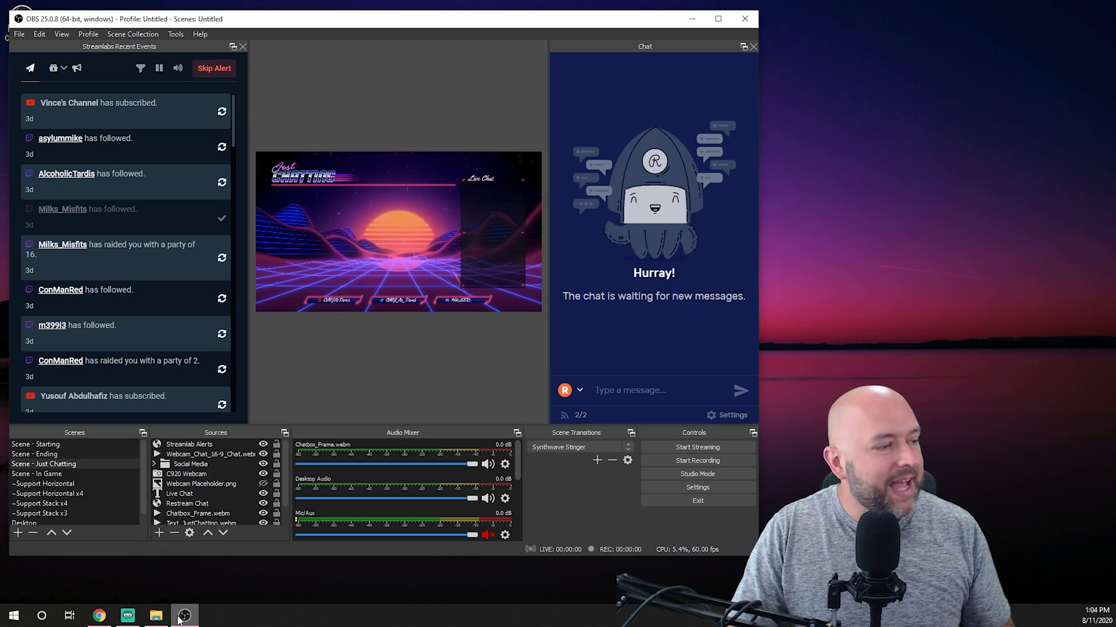
left_click(657, 487)
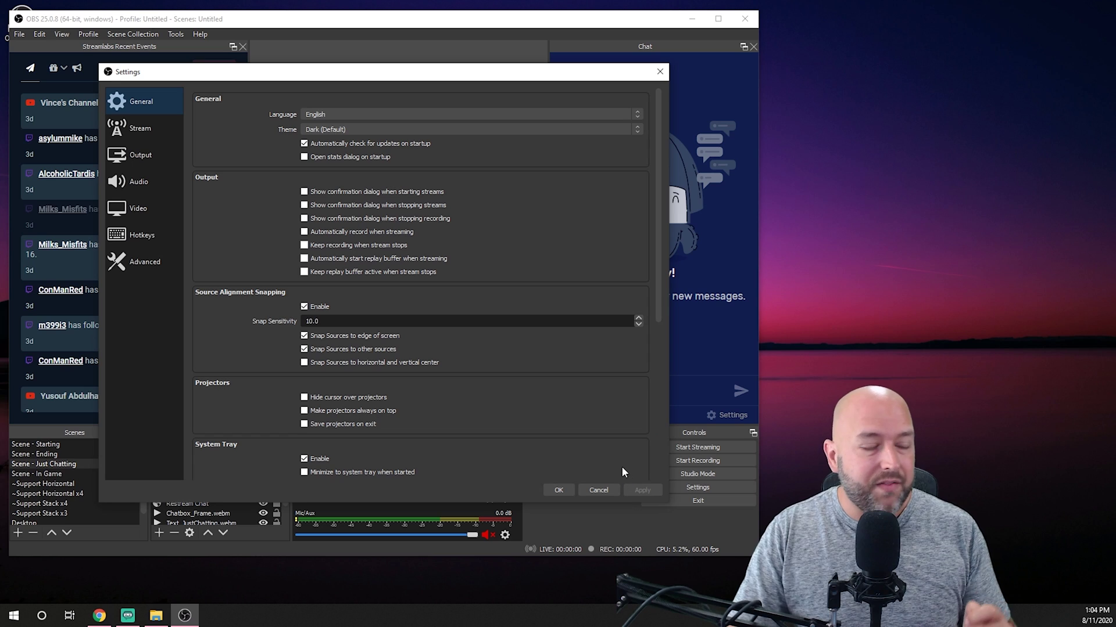
left_click(140, 165)
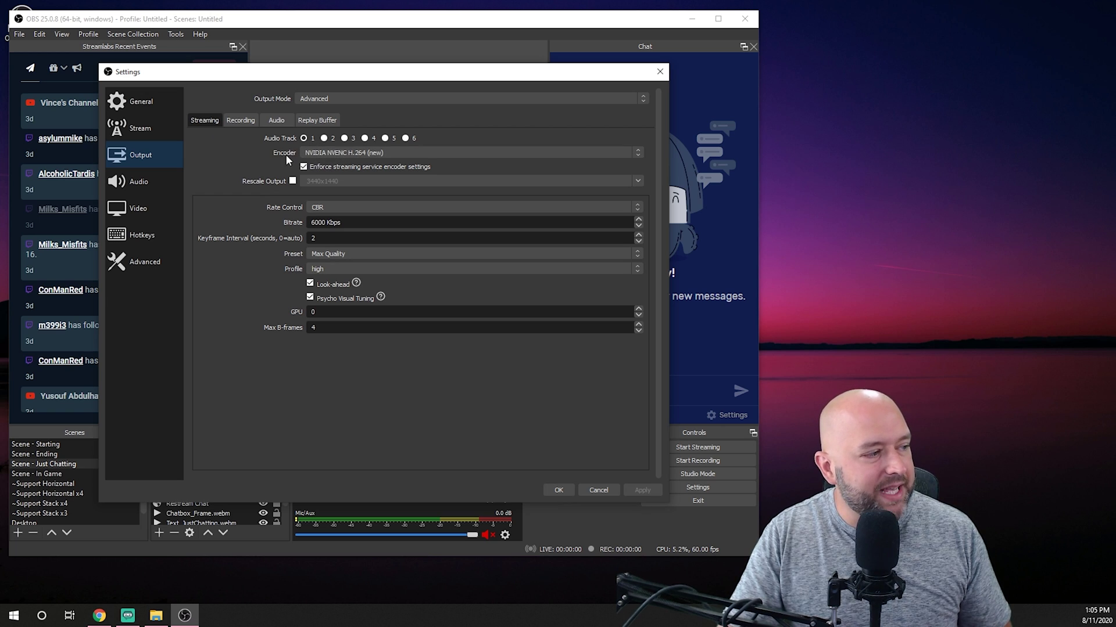
left_click(326, 154)
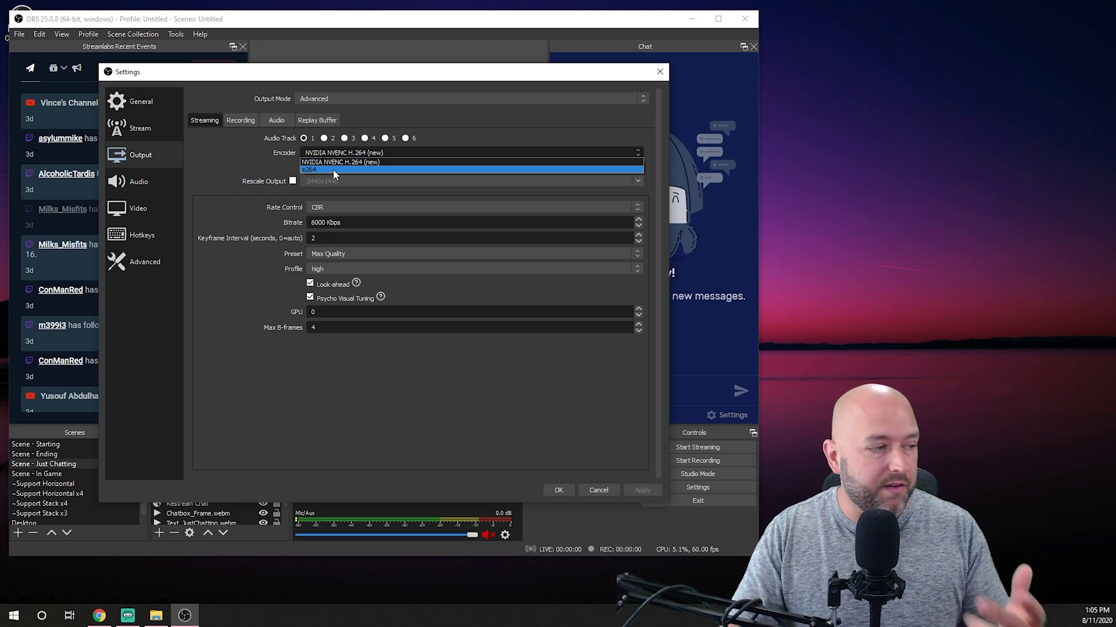
left_click(326, 163)
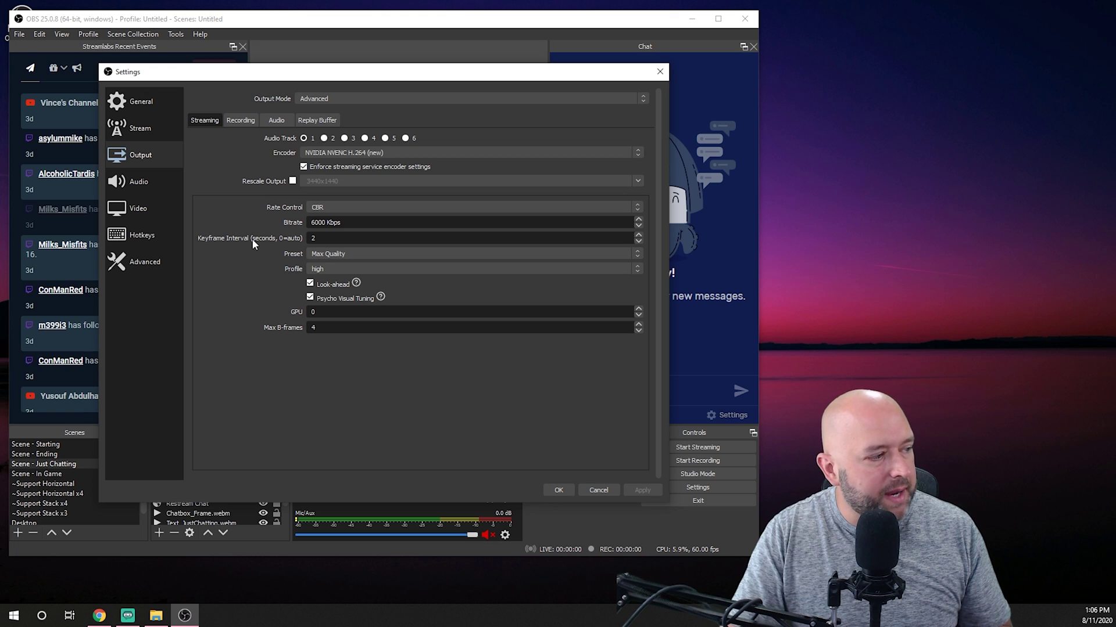
left_click_drag(316, 238, 299, 239)
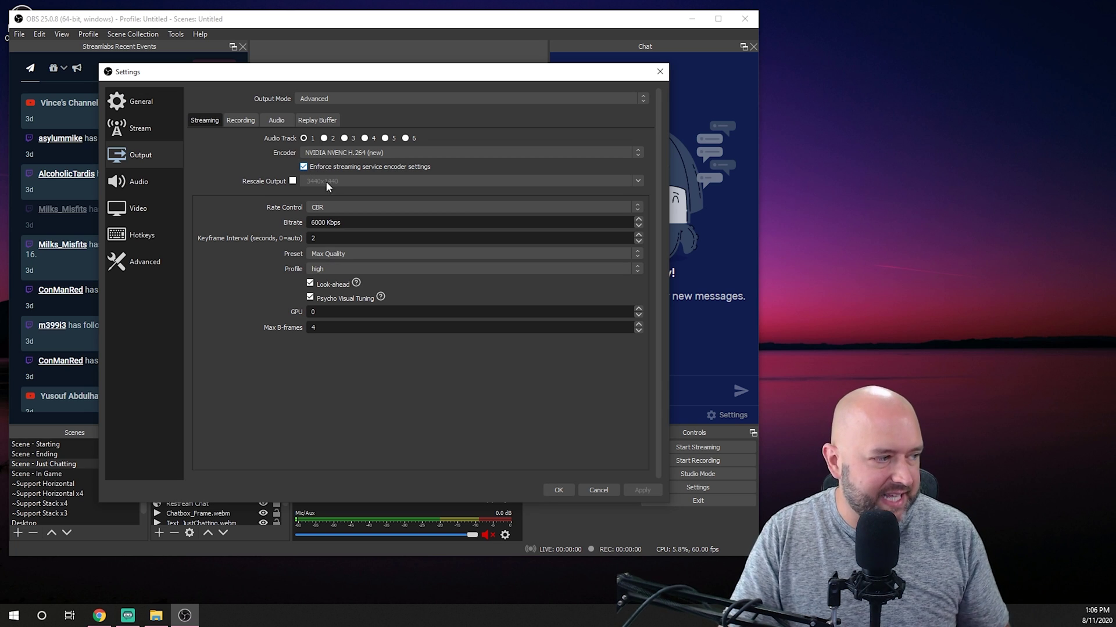
Keep rate control at CBR and replace the stream bitrate value, targeting 6000 Kbps.
left_click(325, 208)
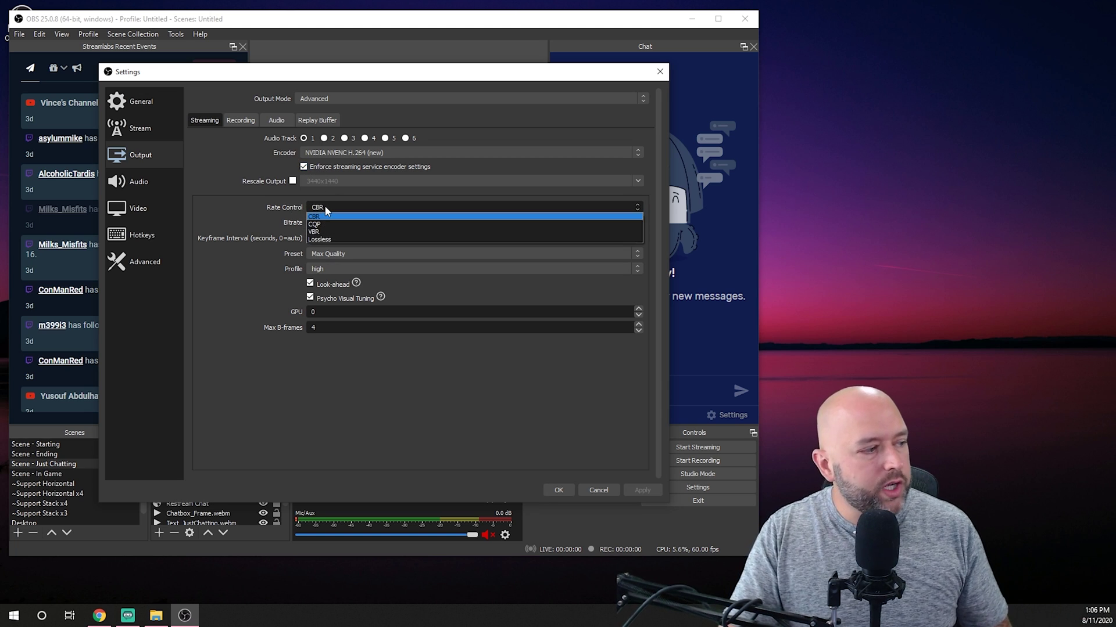
left_click(320, 217)
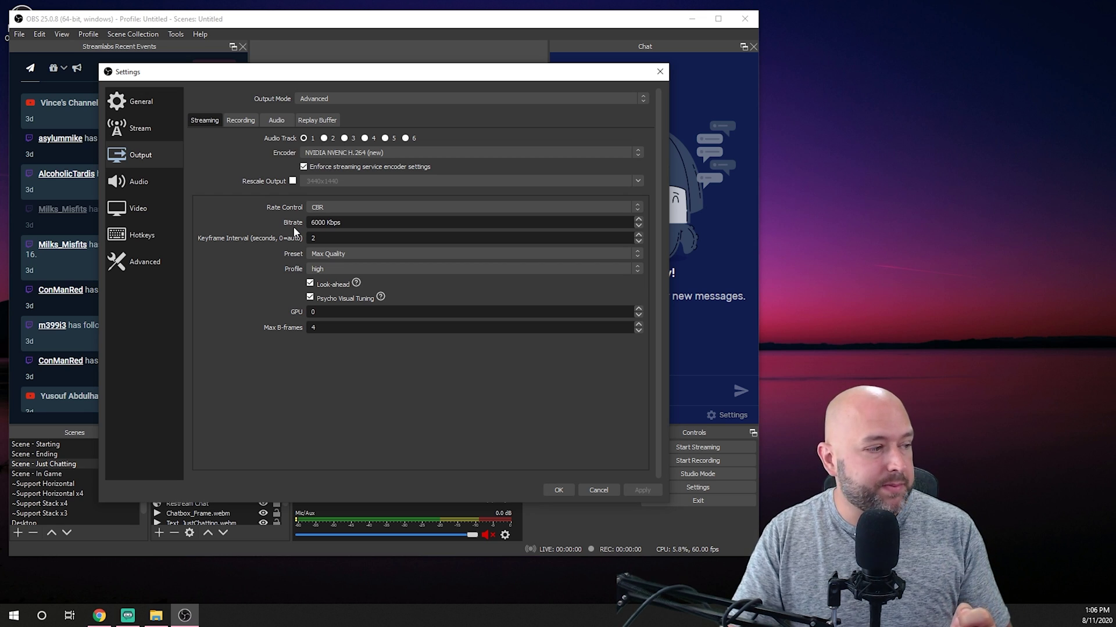
key("ctrl+a")
type("5000")
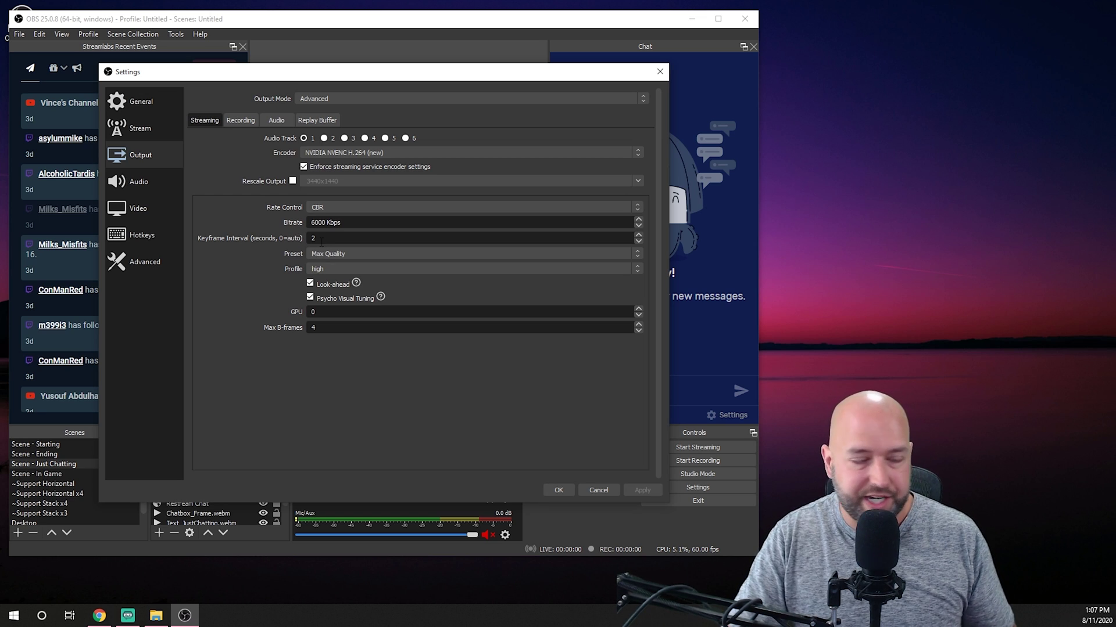
left_click(320, 255)
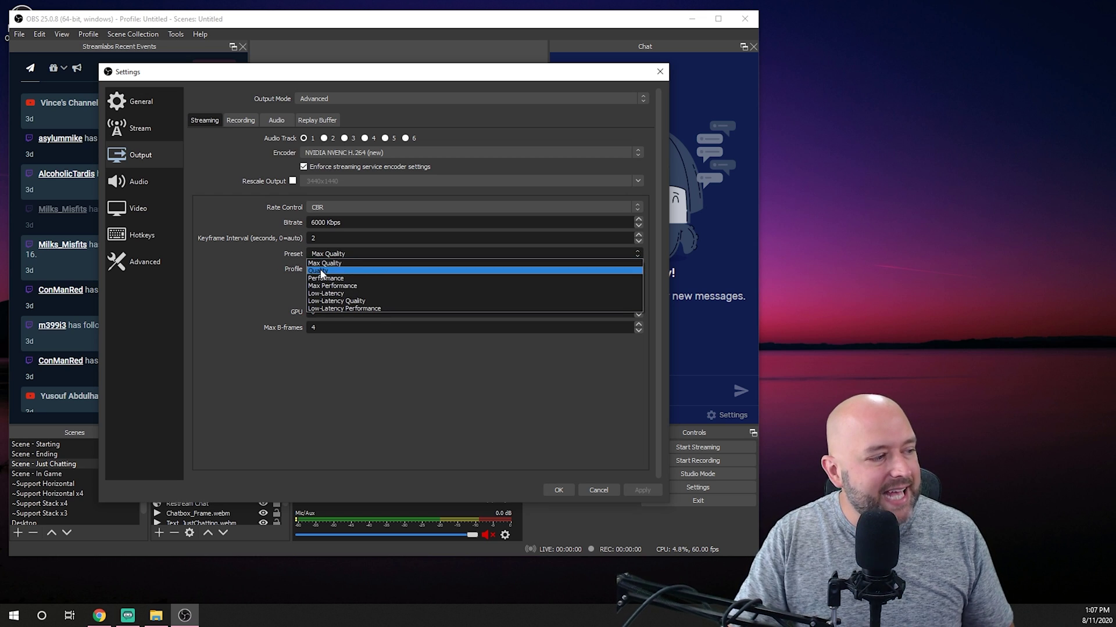
Set the NVENC preset to Max Quality and the encoder profile to high.
left_click(321, 271)
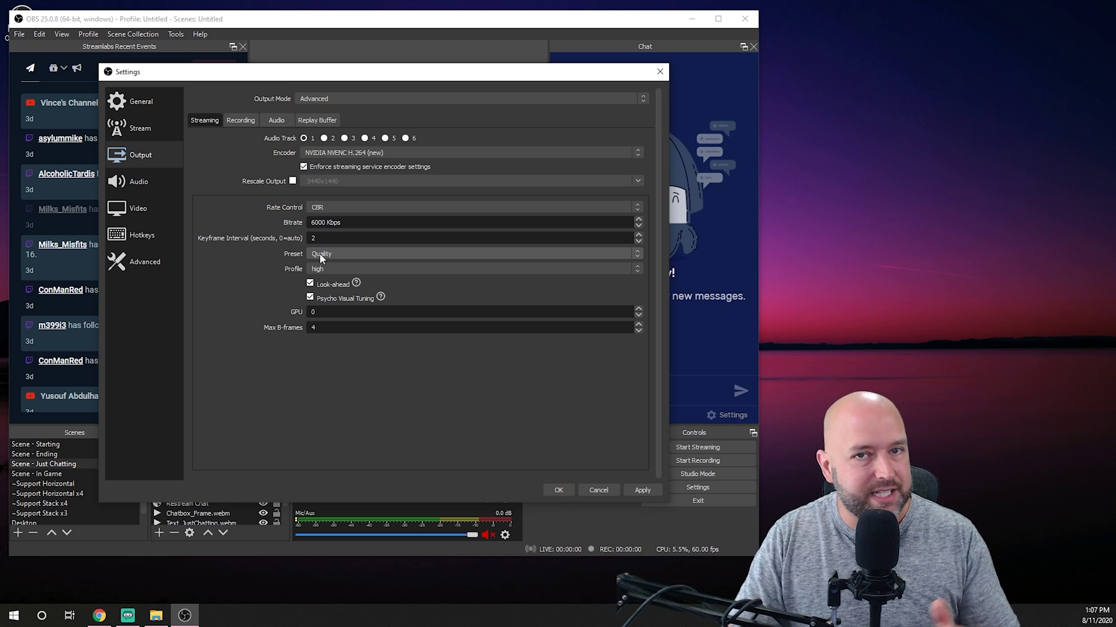
left_click(320, 253)
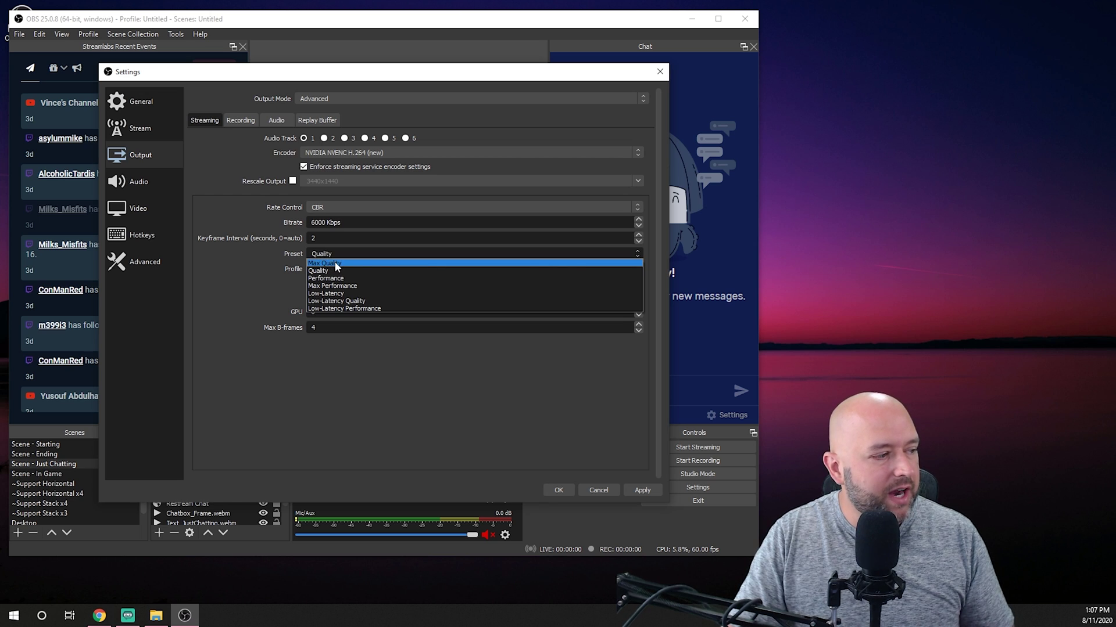
left_click(335, 263)
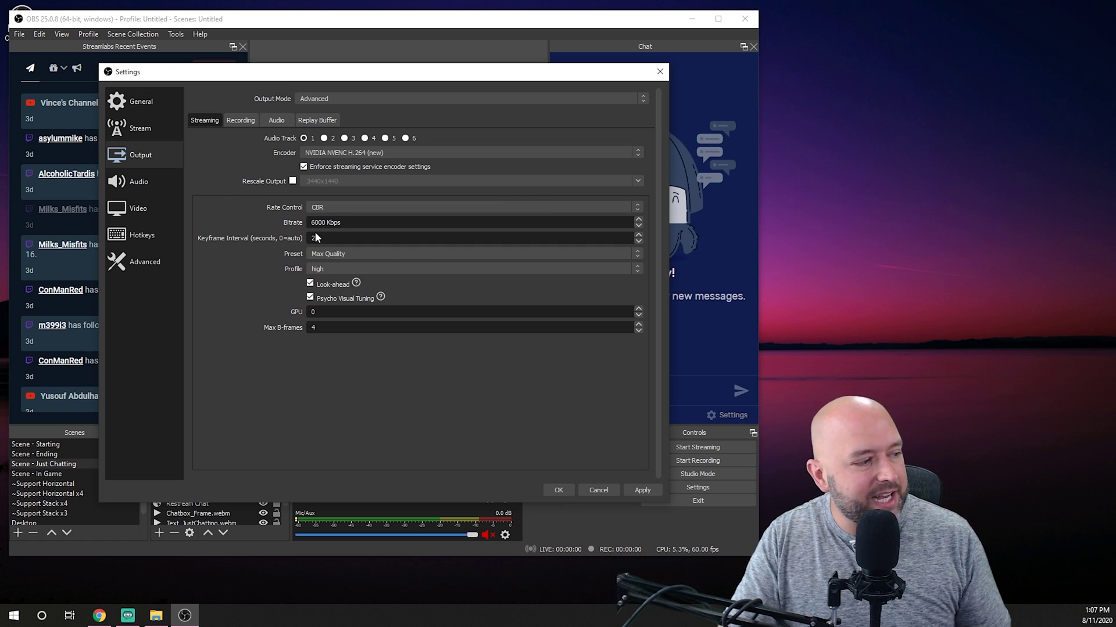
left_click(314, 269)
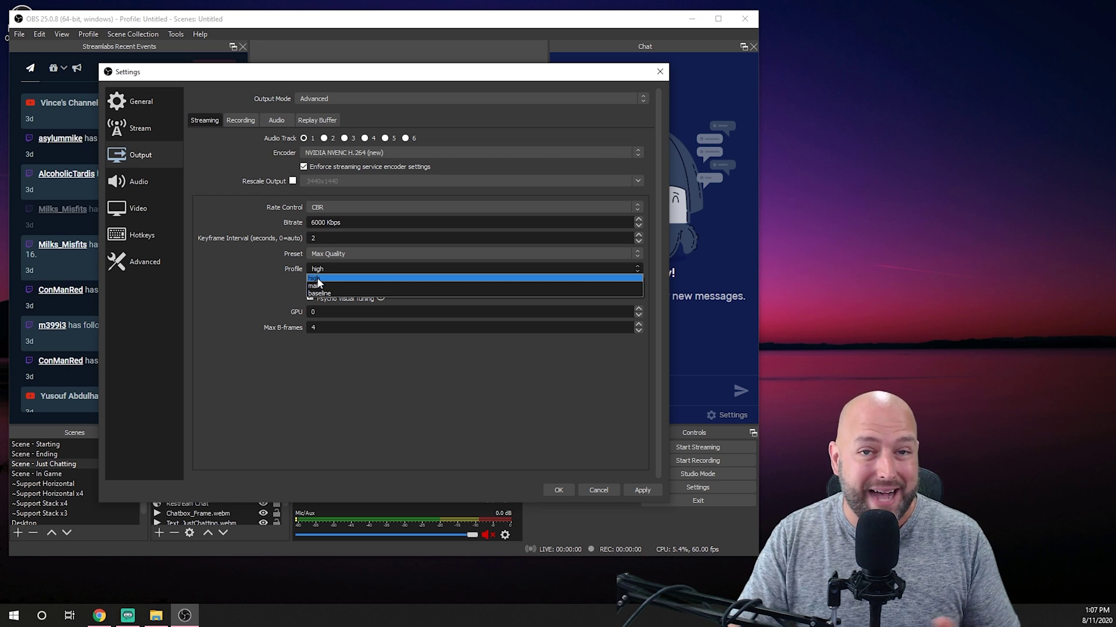
left_click(318, 279)
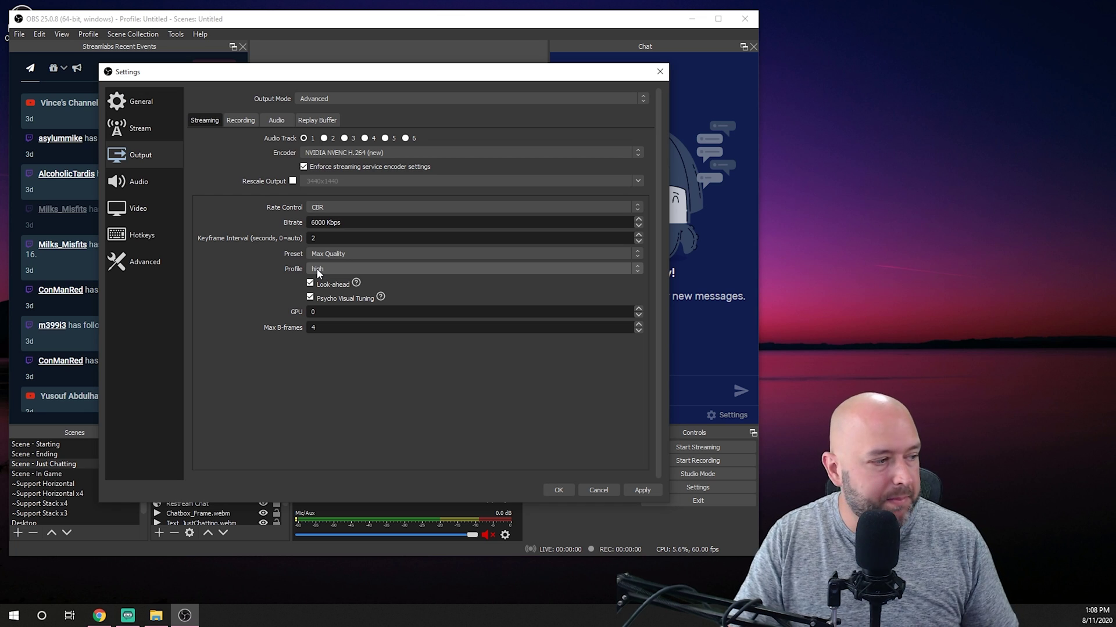
left_click(316, 268)
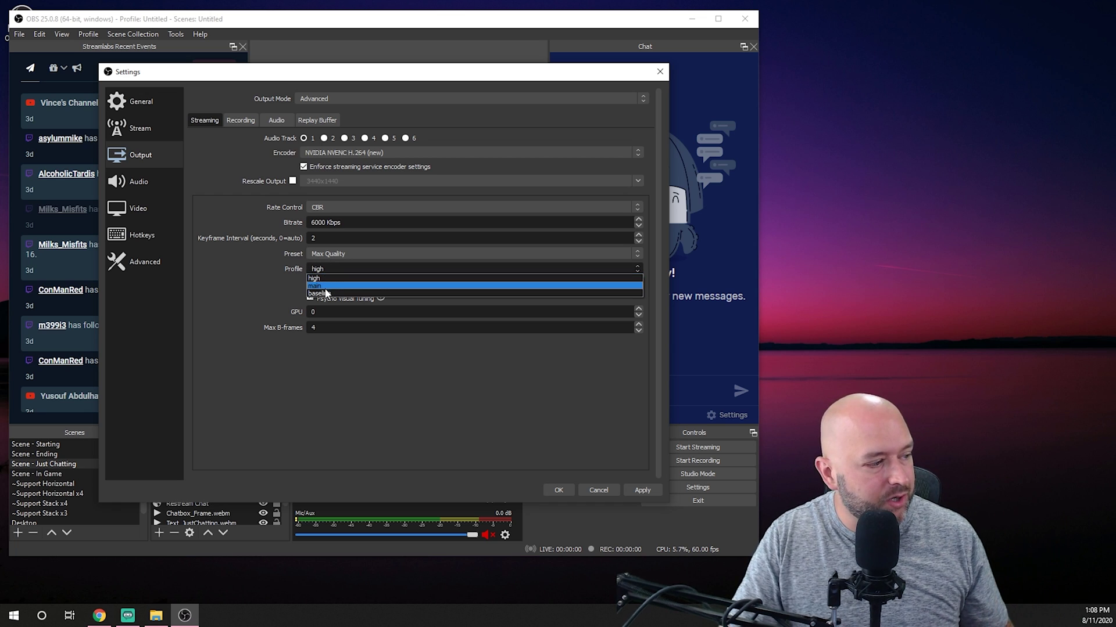
left_click(318, 269)
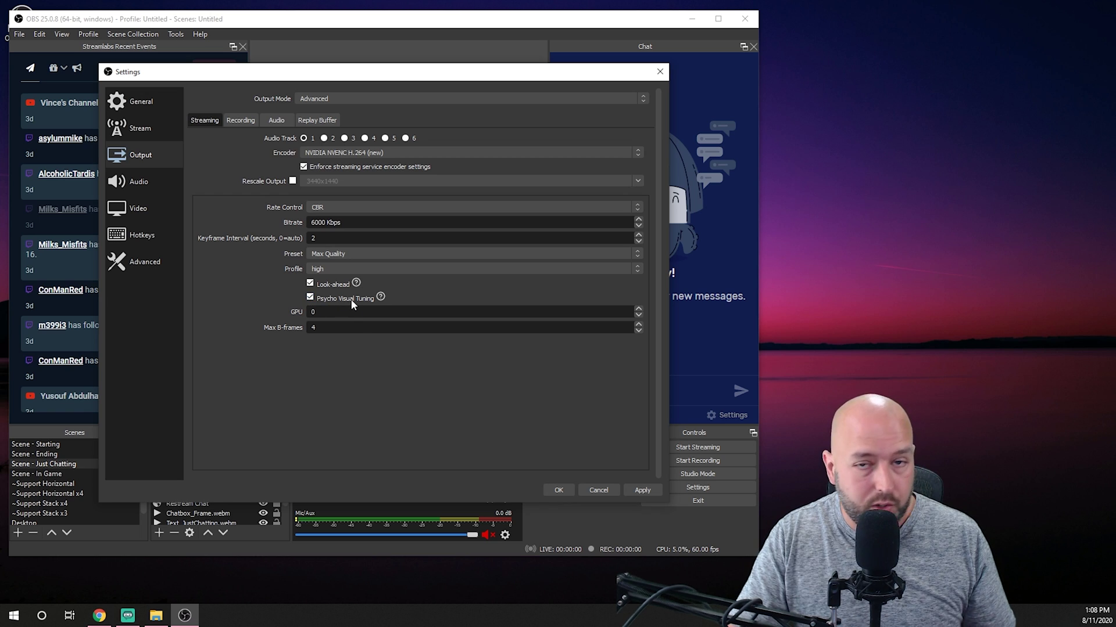
mouse_move(351, 298)
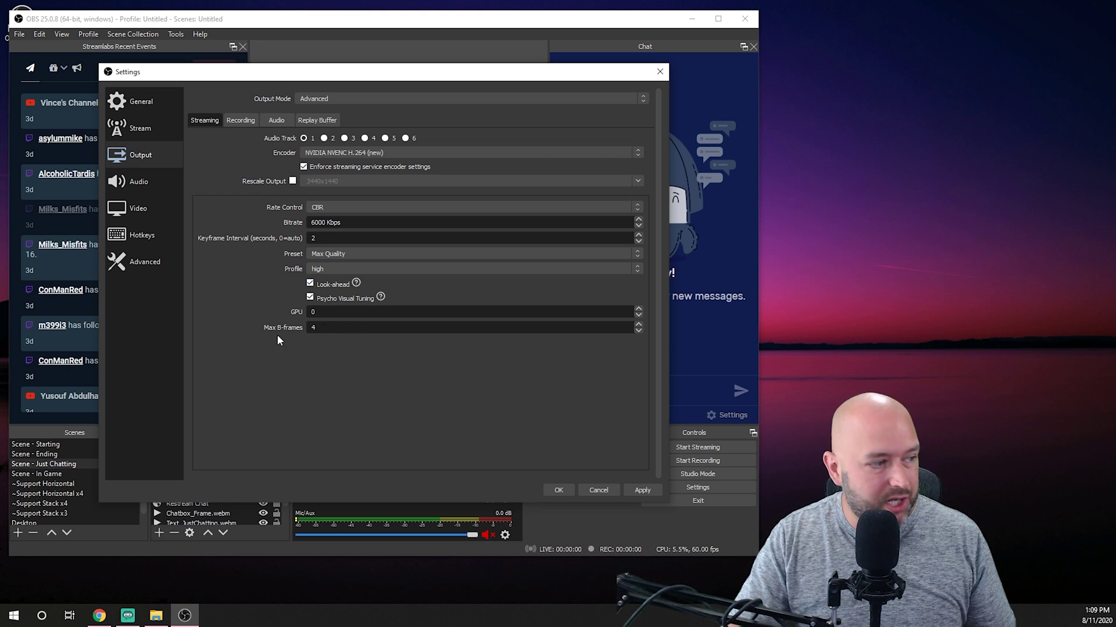
Go to the Advanced page of the Settings dialog.
left_click(140, 263)
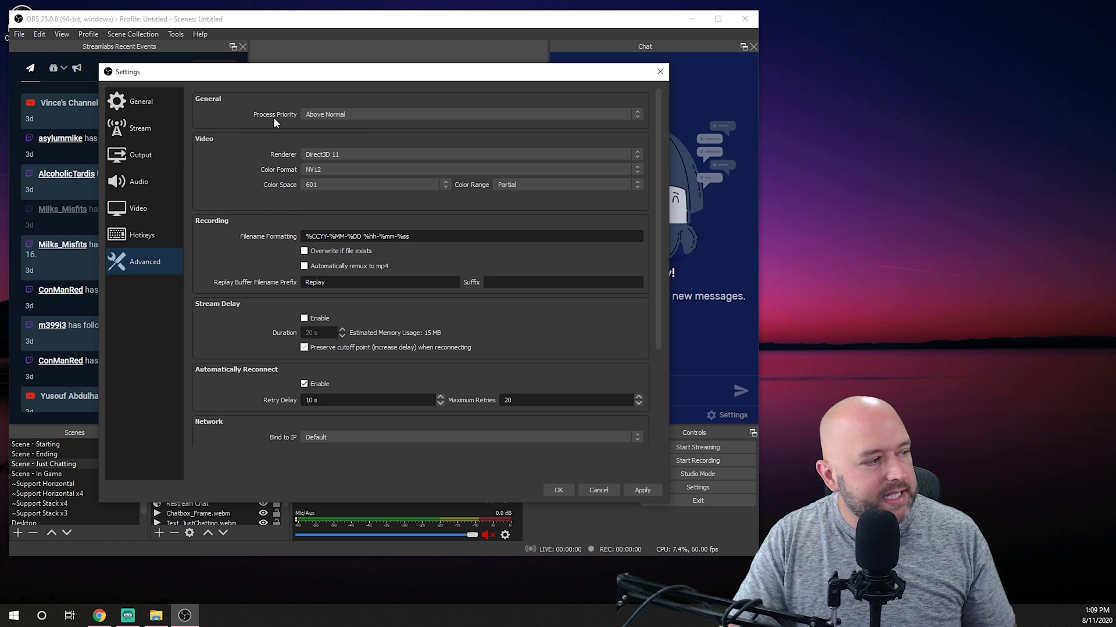
Confirm Above Normal process priority, then switch to the Video page (1920x1080, Lanczos, 60 FPS).
left_click(323, 113)
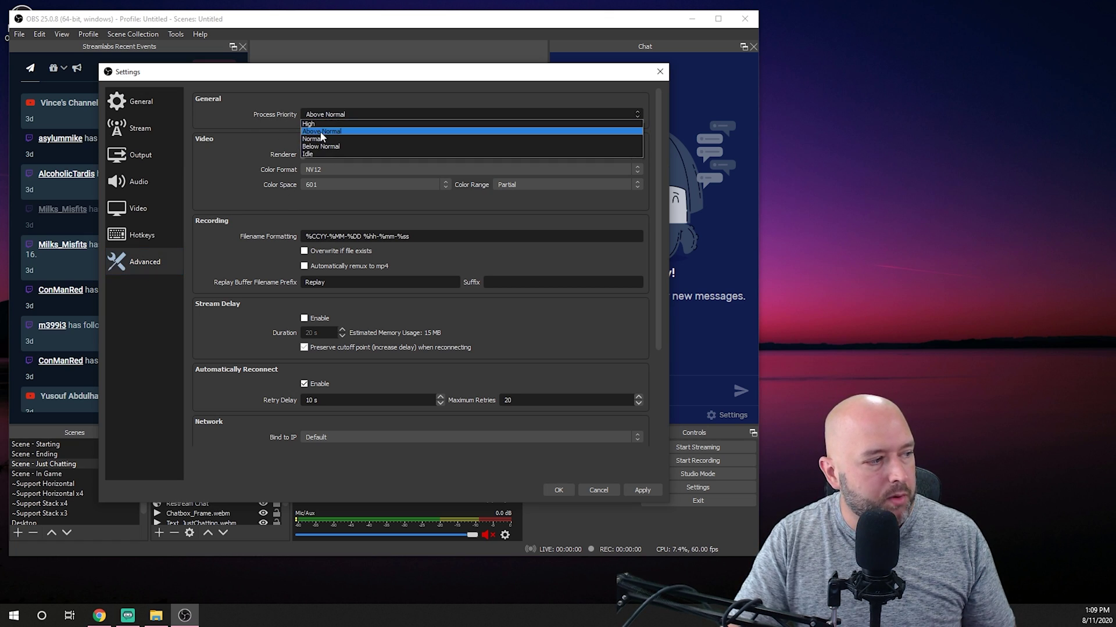
left_click(288, 115)
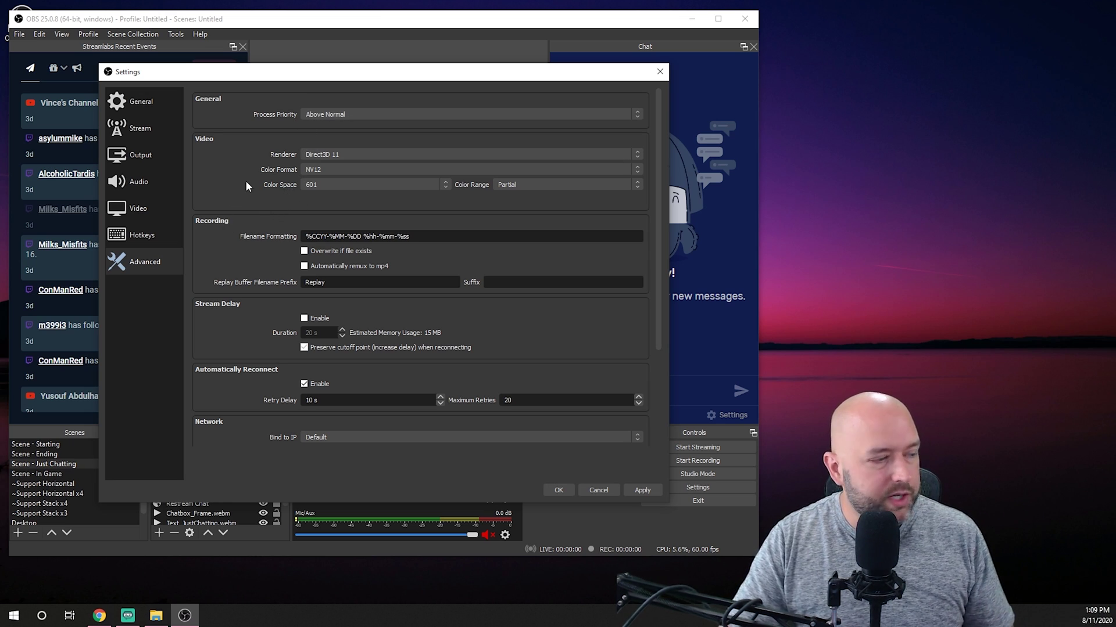
left_click(145, 209)
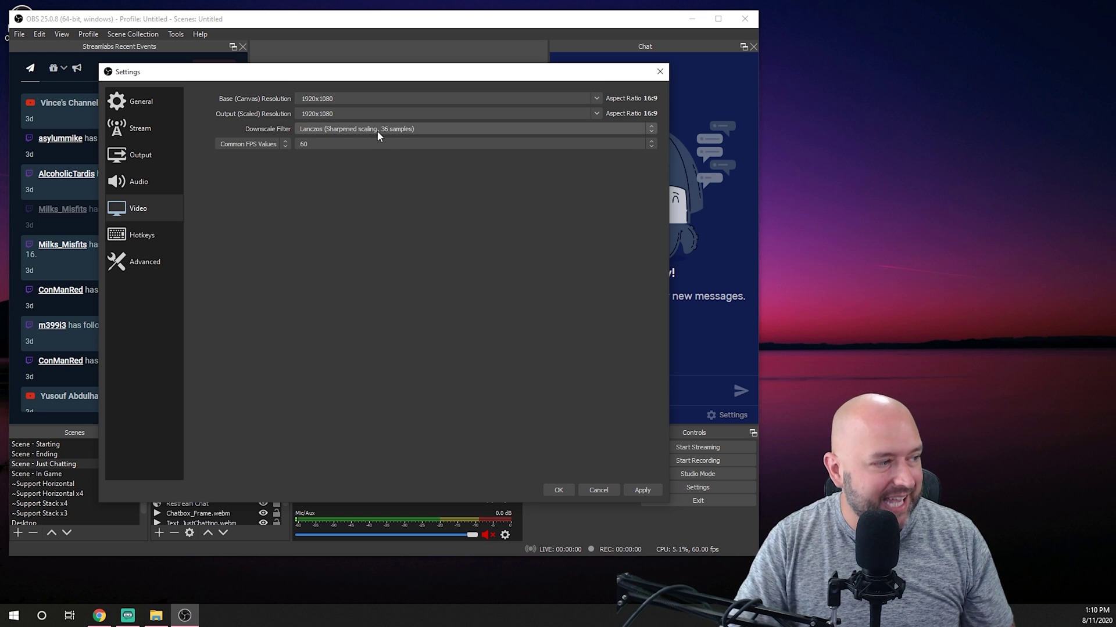
Confirm Lanczos downscale filter and 60 FPS common frame rate, then save with OK.
left_click(320, 130)
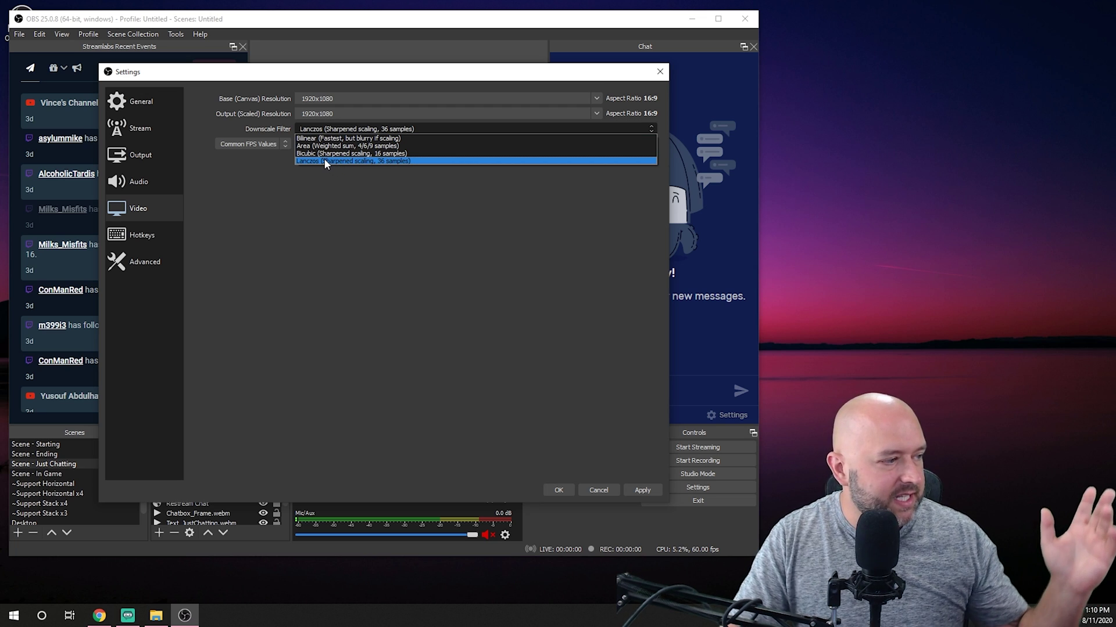
left_click(387, 161)
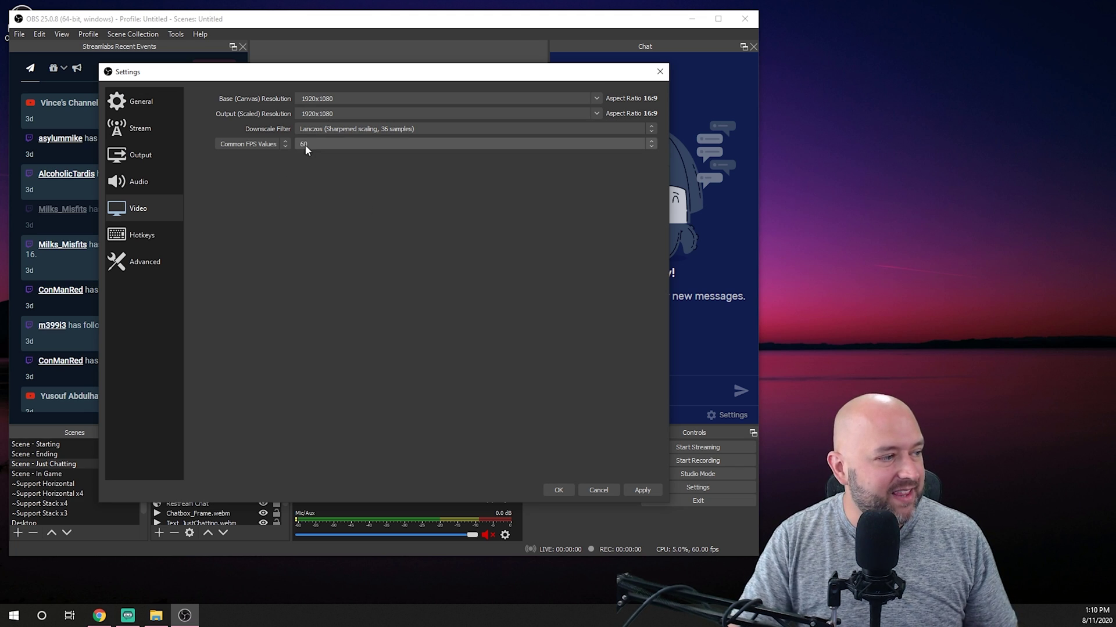
left_click(311, 129)
left_click(339, 161)
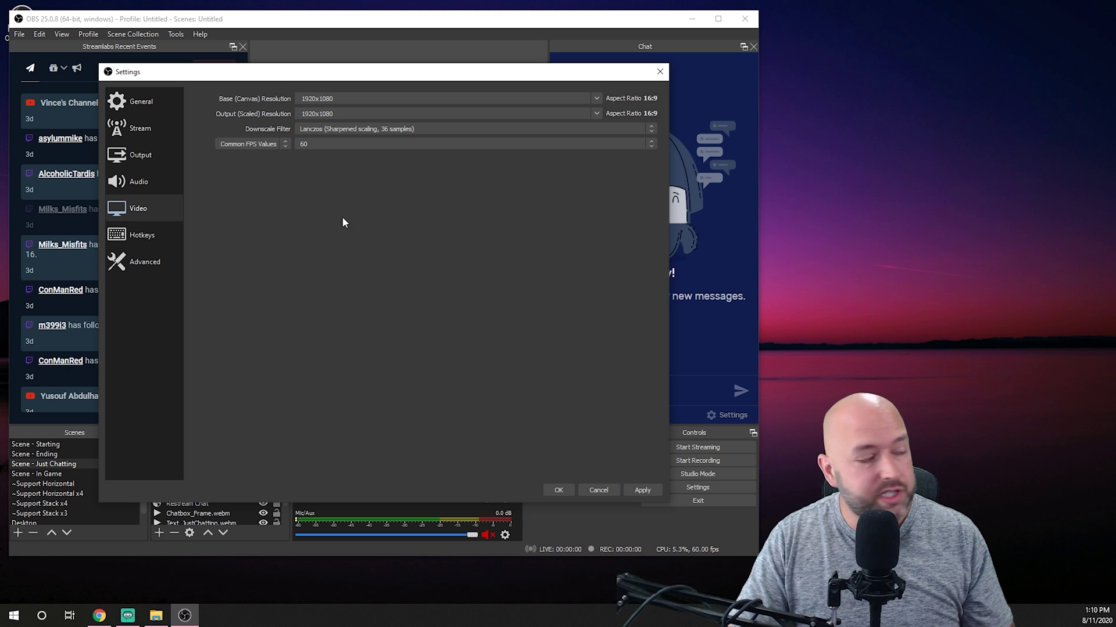
left_click(313, 144)
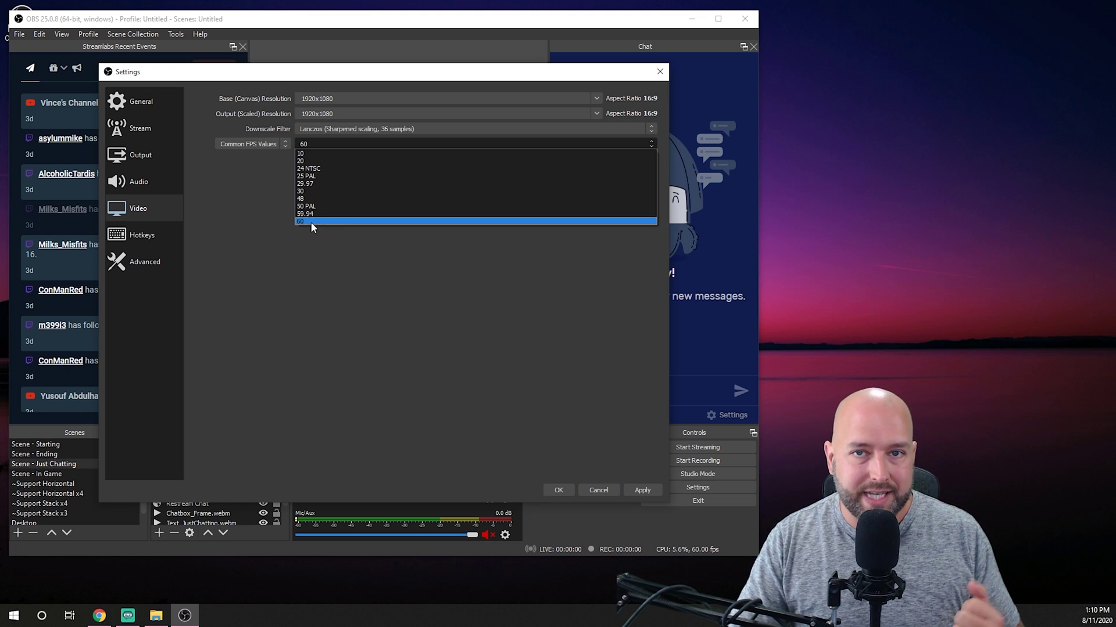
left_click(311, 222)
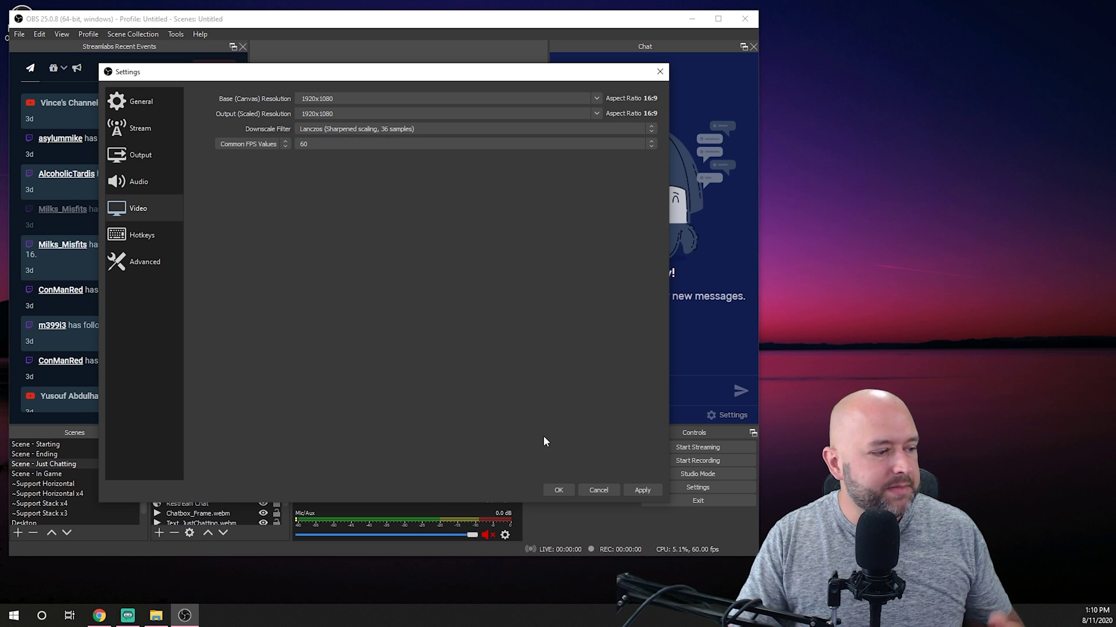
left_click(558, 491)
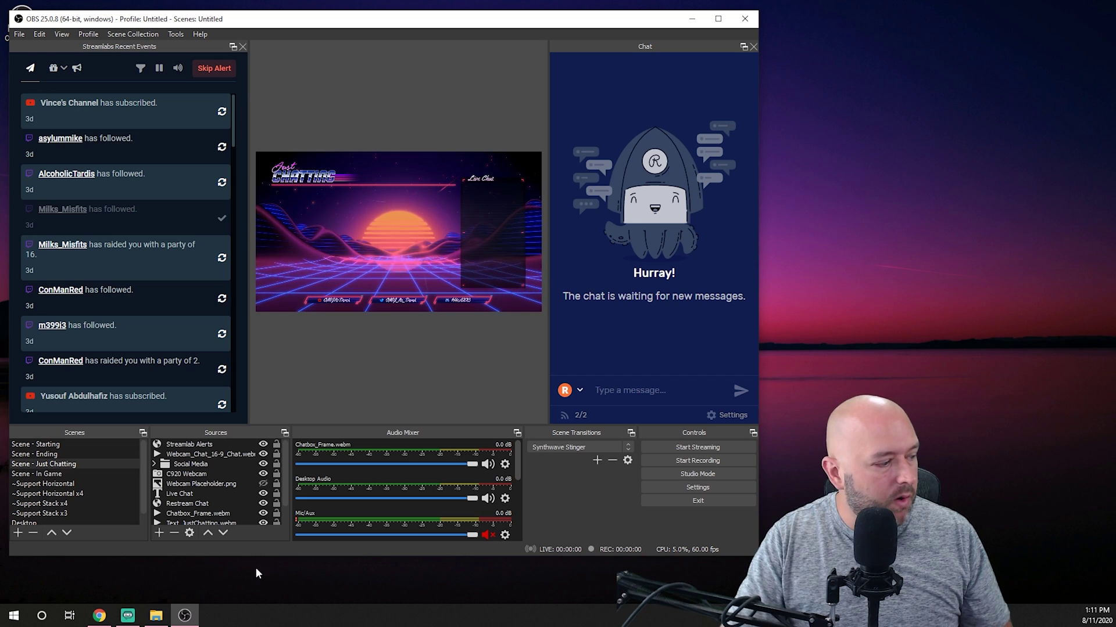
Switch to the Chrome window showing NVIDIA's NVENC OBS Guide.
mouse_move(102, 621)
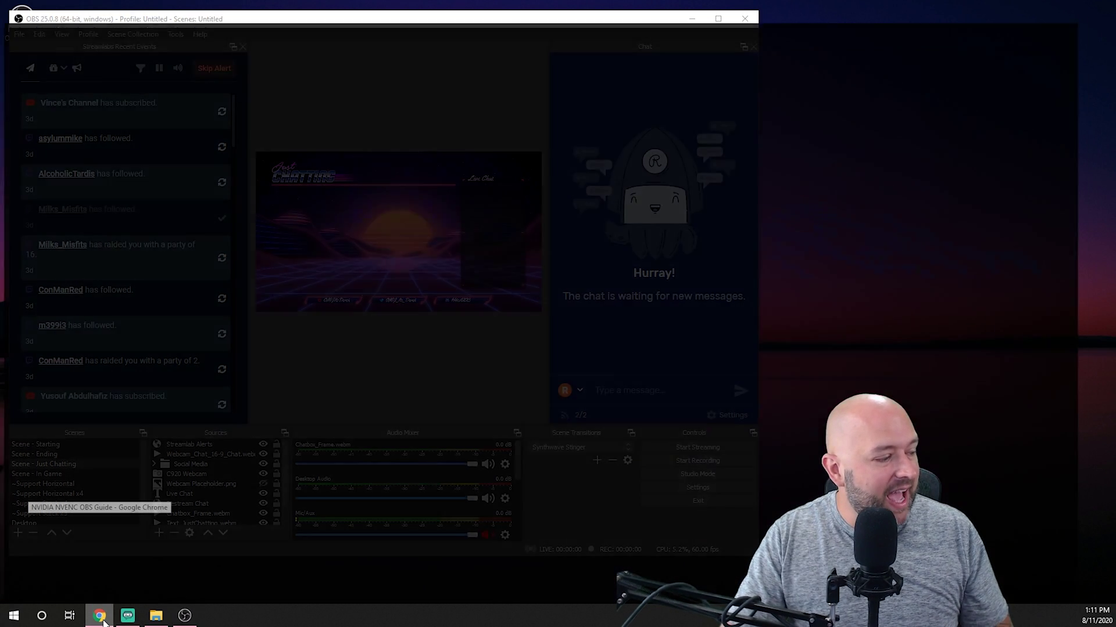
left_click(103, 619)
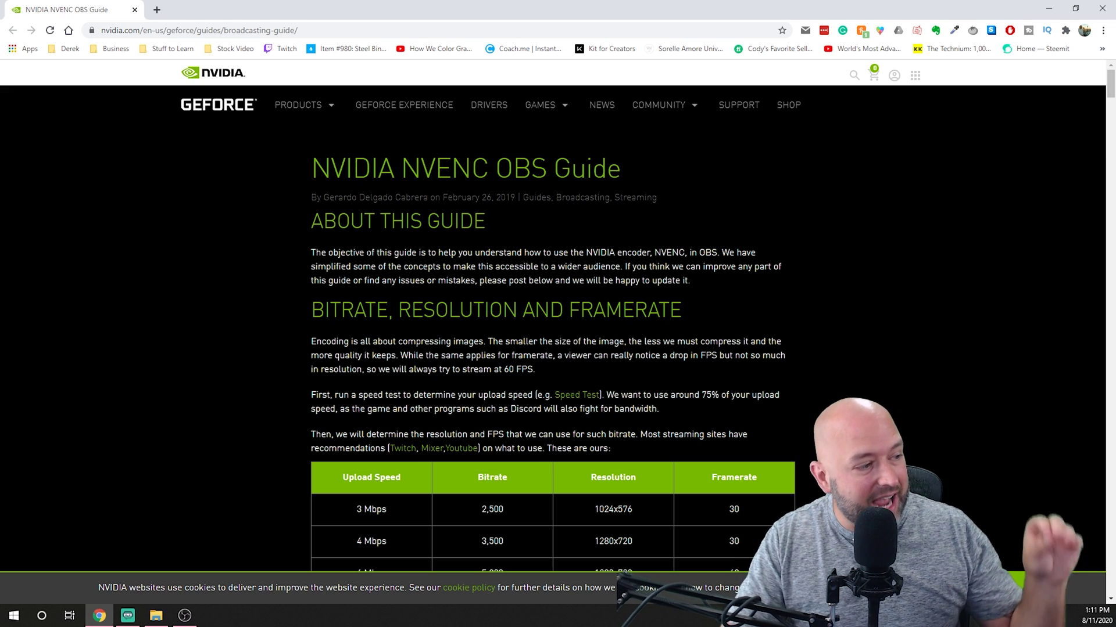
Scroll the NVENC guide past the bitrate table to the Game Mode section.
scroll(384, 260, "down", 4)
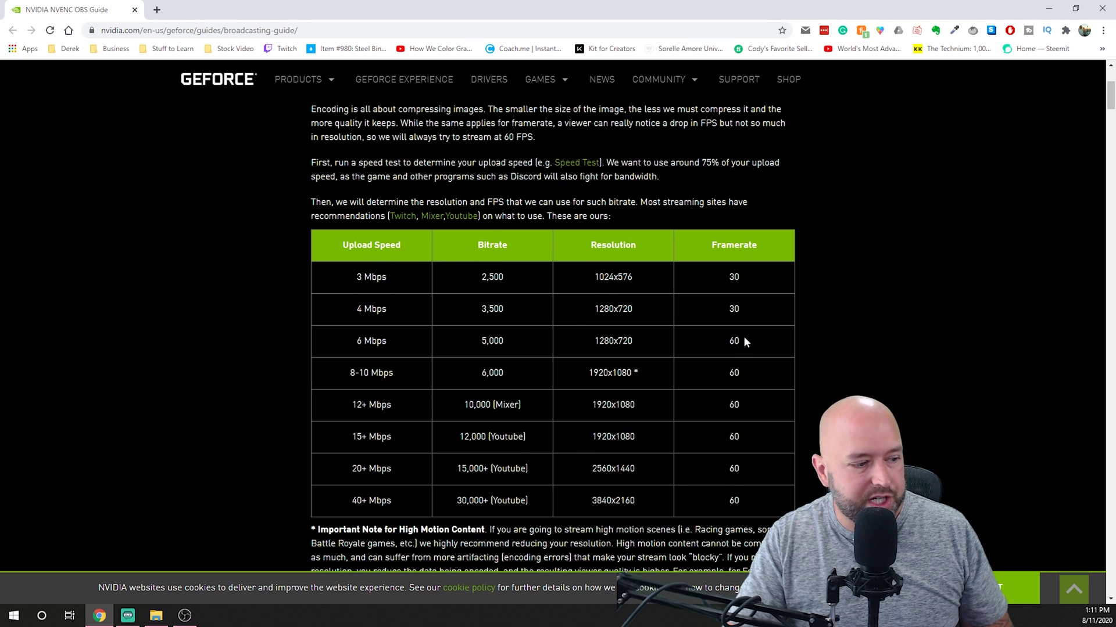
scroll(533, 467, "down", 8)
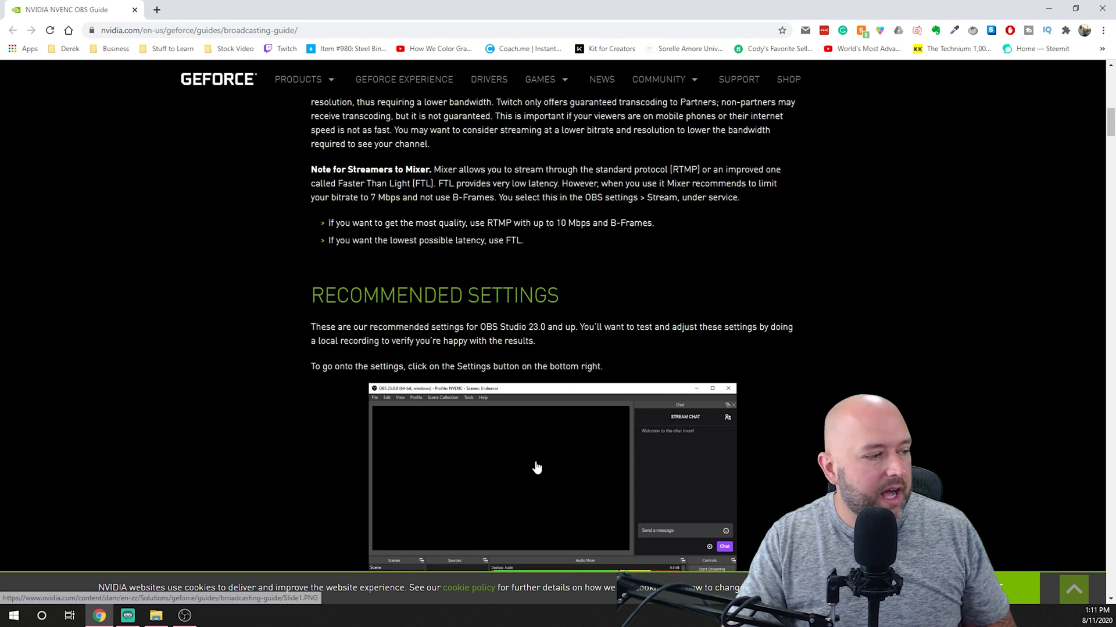
scroll(537, 468, "down", 4)
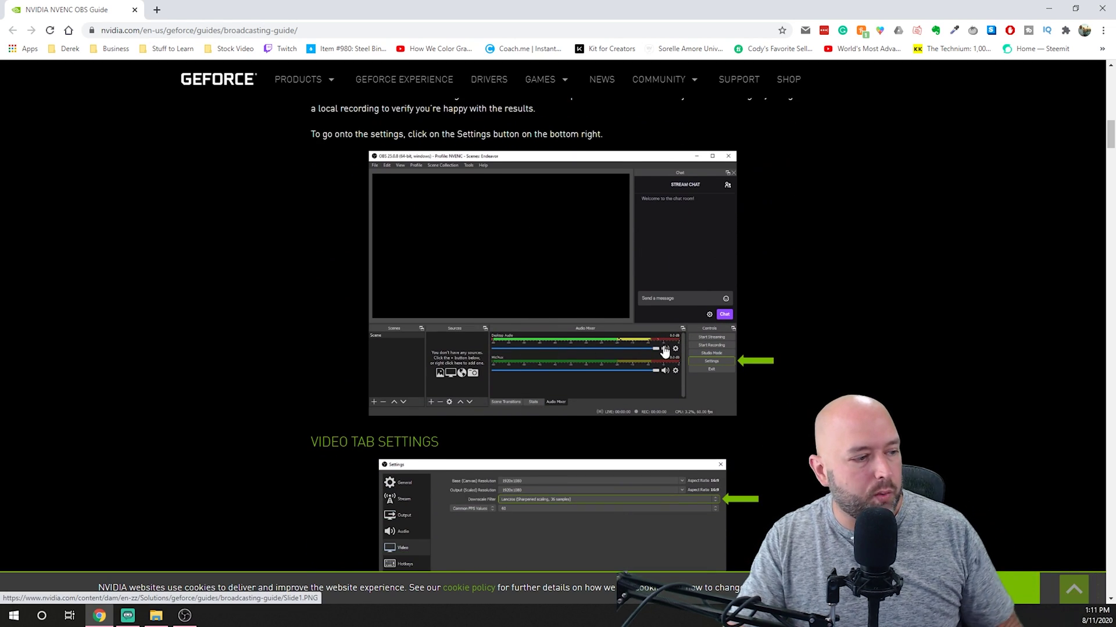
scroll(545, 436, "down", 15)
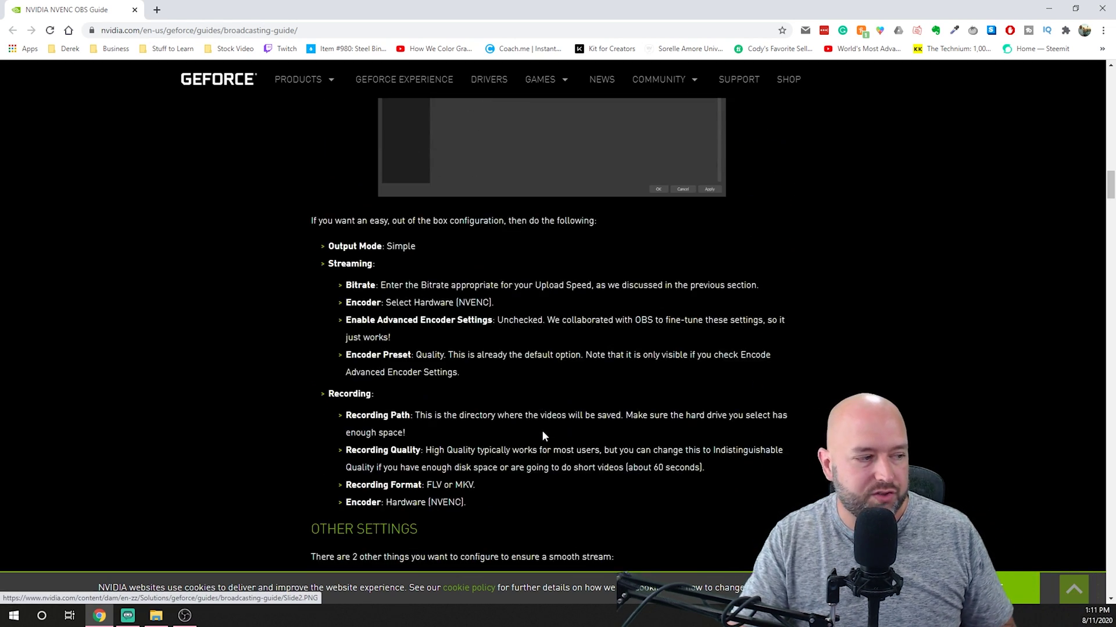
scroll(544, 435, "down", 7)
scroll(534, 414, "down", 2)
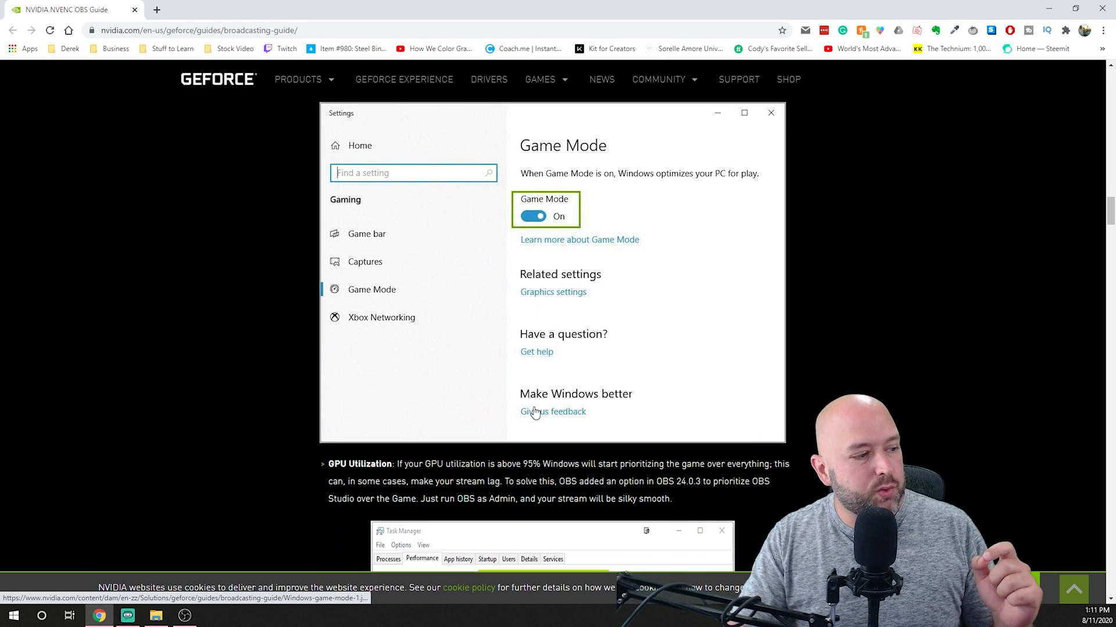
scroll(538, 416, "up", 1)
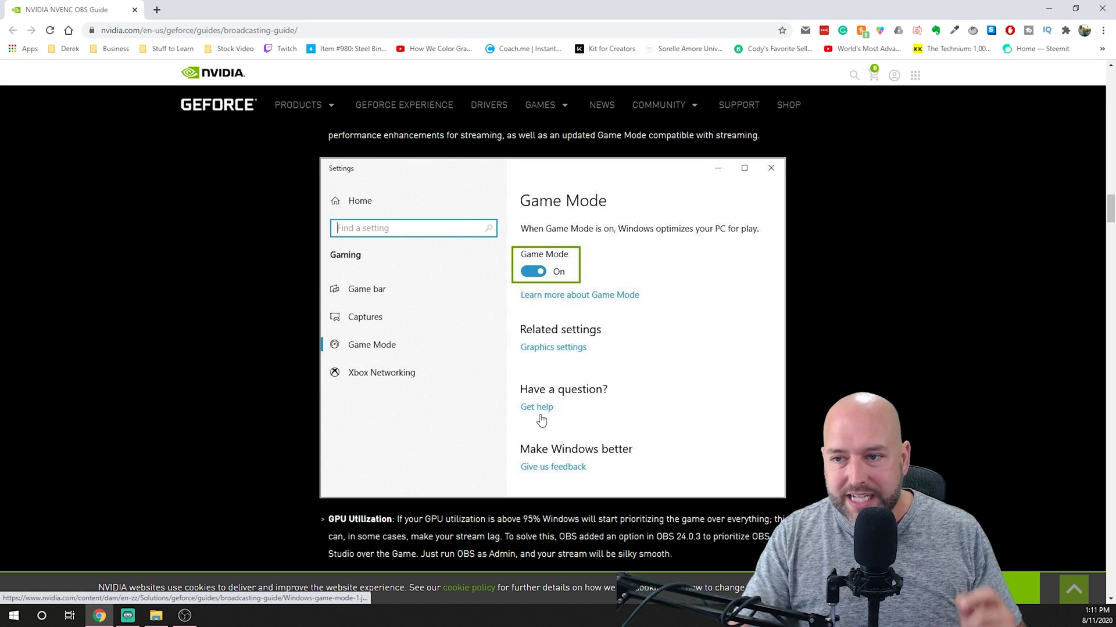
Minimize Chrome to reveal OBS's main window with the Just Chatting scene.
left_click(1049, 10)
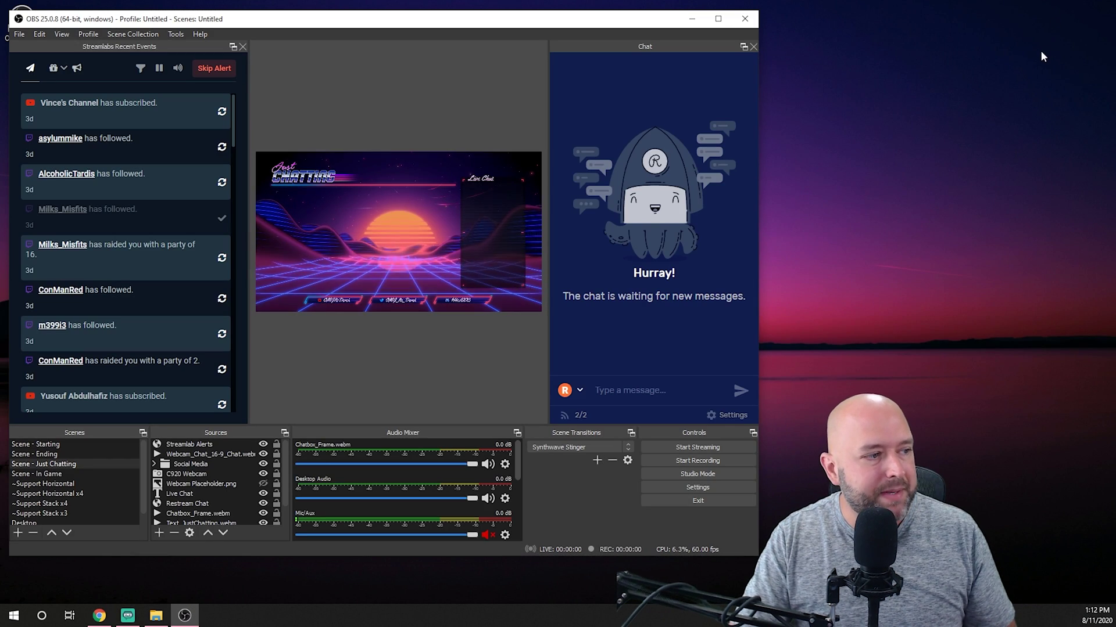